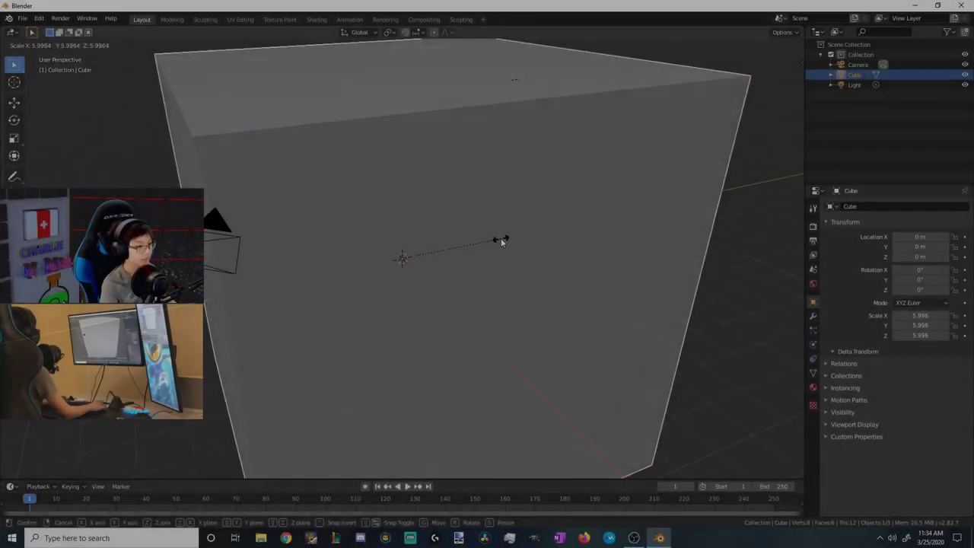
Scale the default cube uniformly to about 6, and stretch it along the Y axis to a scale of about 12.9
{"action": "left_click", "coordinate": [500, 240]}
{"action": "middle_click_drag", "start_coordinate": [499, 241], "coordinate": [436, 284]}
{"action": "scroll", "coordinate": [479, 306], "scroll_direction": "down", "scroll_amount": 5}
{"action": "middle_click_drag", "start_coordinate": [482, 307], "coordinate": [553, 325]}
{"action": "key", "text": "s"}
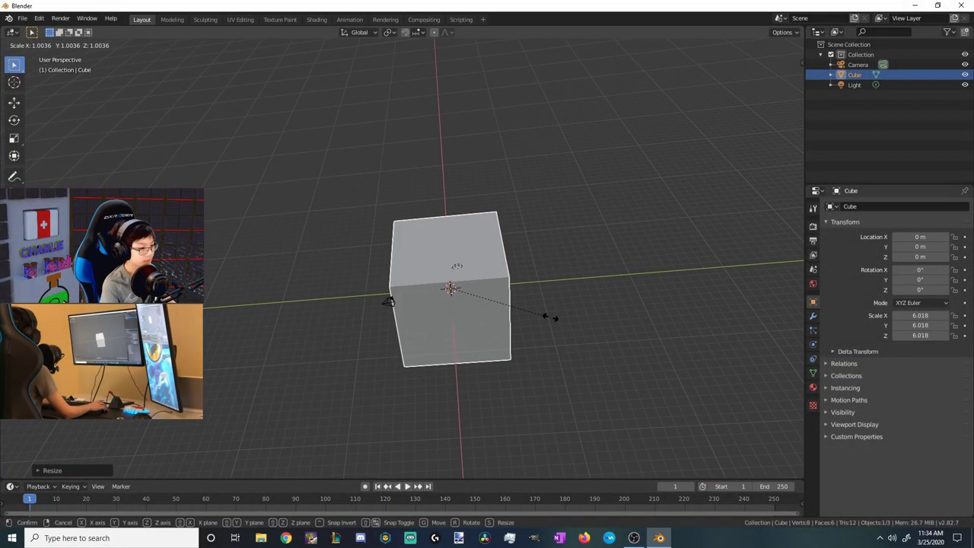
{"action": "key", "text": "y"}
{"action": "left_click", "coordinate": [671, 323]}
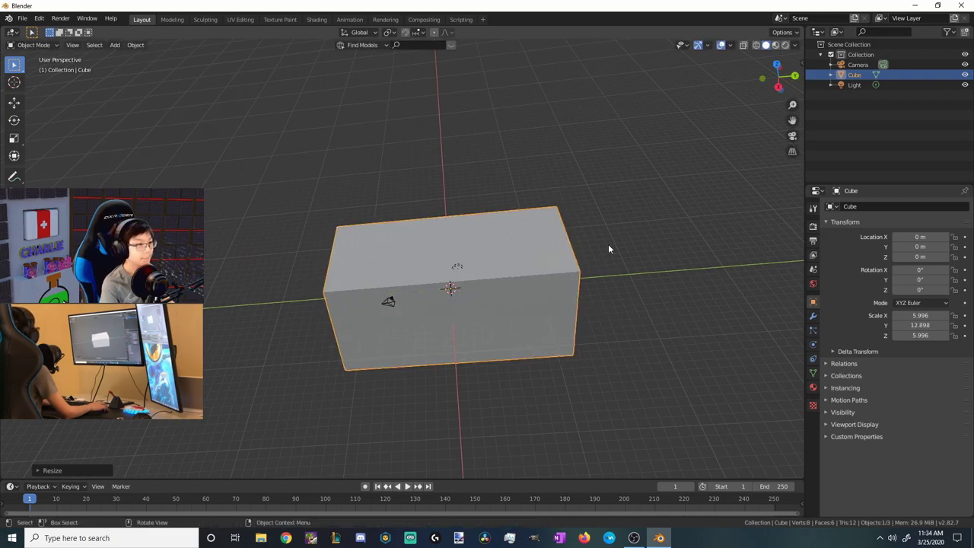
Switch the viewport to wireframe shading and show the box in the right orthographic view
{"action": "left_click", "coordinate": [756, 45]}
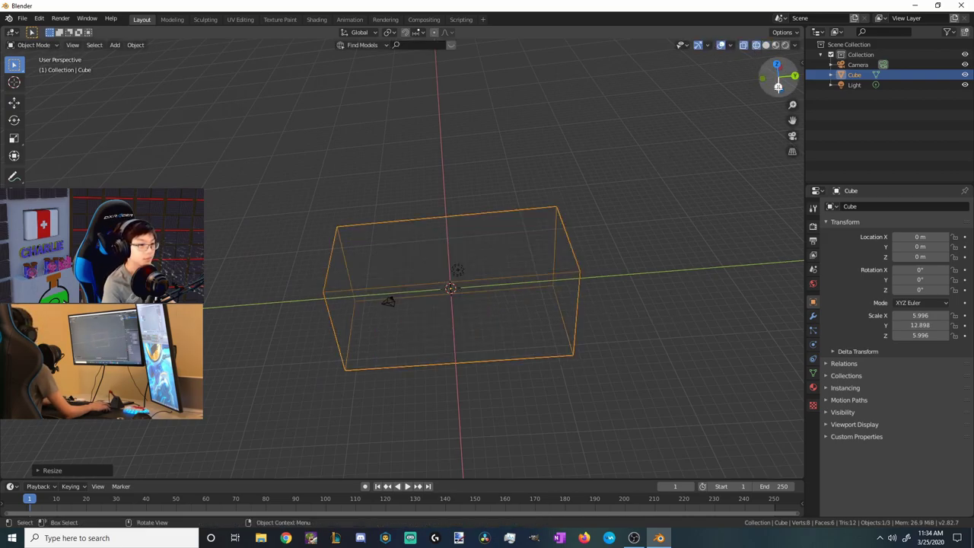
{"action": "left_click", "coordinate": [778, 86]}
{"action": "scroll", "coordinate": [393, 383], "scroll_direction": "up", "scroll_amount": 4}
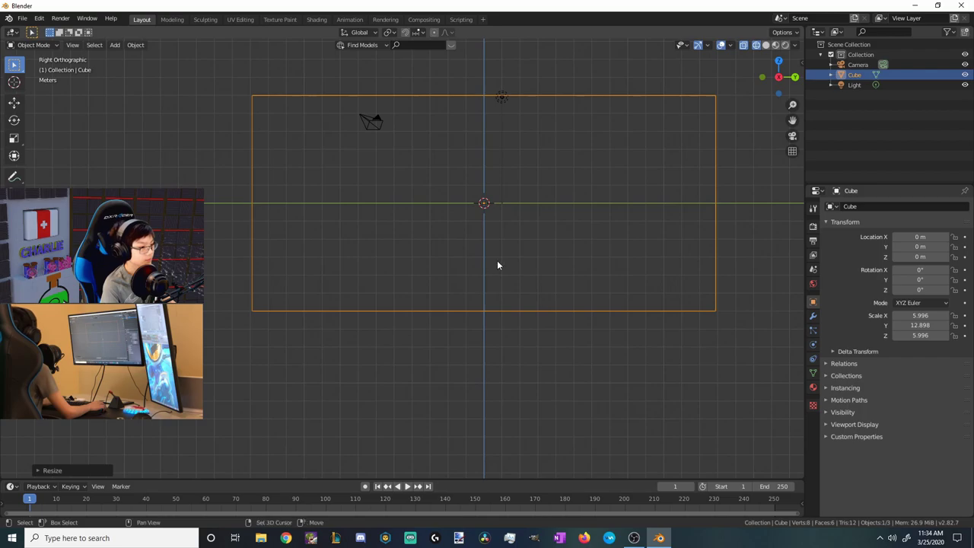
{"action": "middle_click_drag", "start_coordinate": [497, 265], "coordinate": [471, 344], "text": "shift"}
{"action": "scroll", "coordinate": [460, 306], "scroll_direction": "up", "scroll_amount": 4}
{"action": "scroll", "coordinate": [438, 299], "scroll_direction": "down", "scroll_amount": 3}
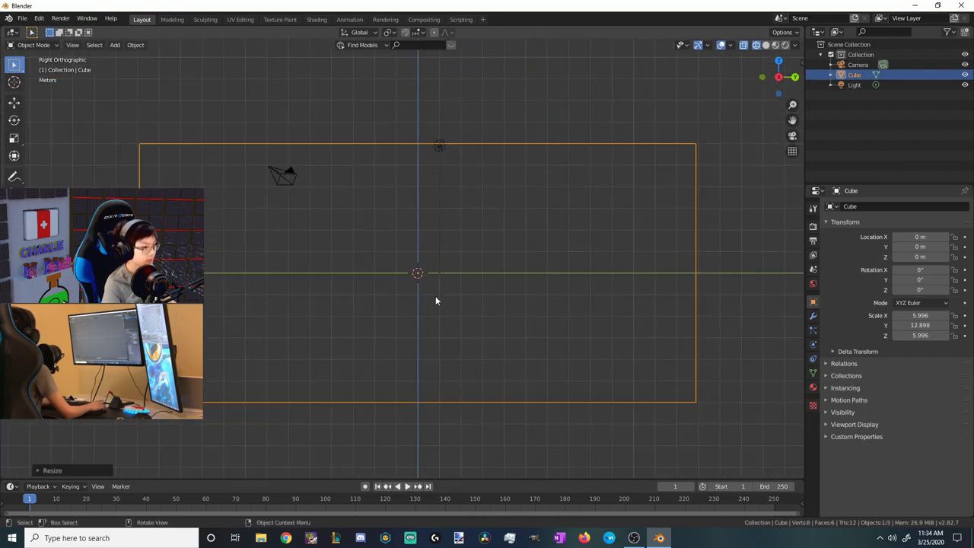
Add a second cube at the world origin, inside the stretched box
{"action": "key", "text": "shift+a"}
{"action": "mouse_move", "coordinate": [440, 292]}
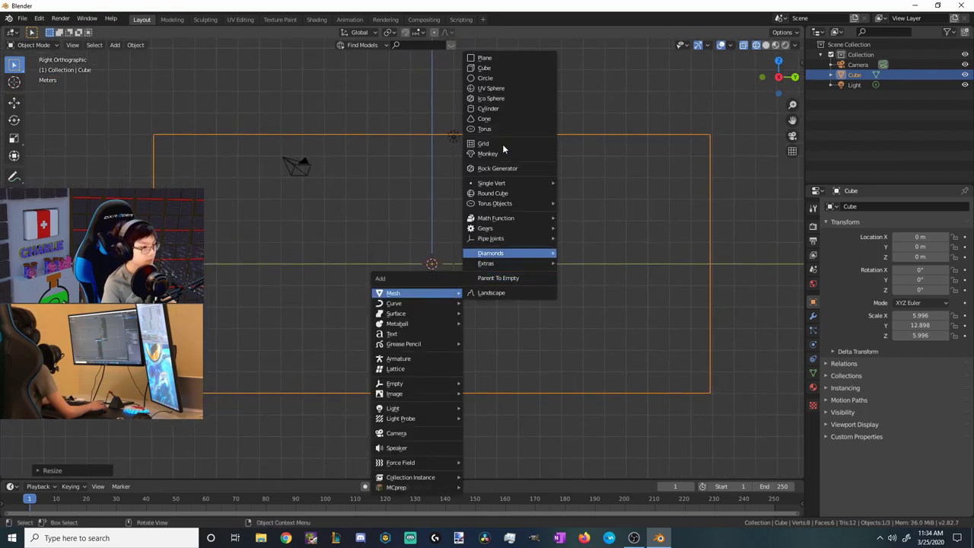
{"action": "left_click", "coordinate": [491, 69]}
{"action": "key", "text": "g"}
{"action": "left_click", "coordinate": [434, 276]}
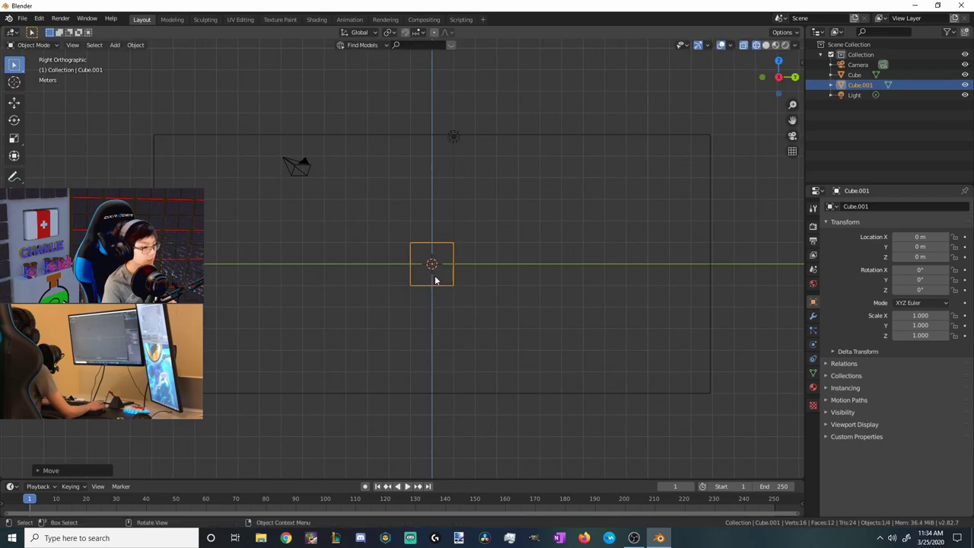
Scale the small cube uniformly to about 2.02 and move it to about Y -9.3 m, Z 2.7 m
{"action": "key", "text": "s"}
{"action": "left_click", "coordinate": [458, 288]}
{"action": "key", "text": "s"}
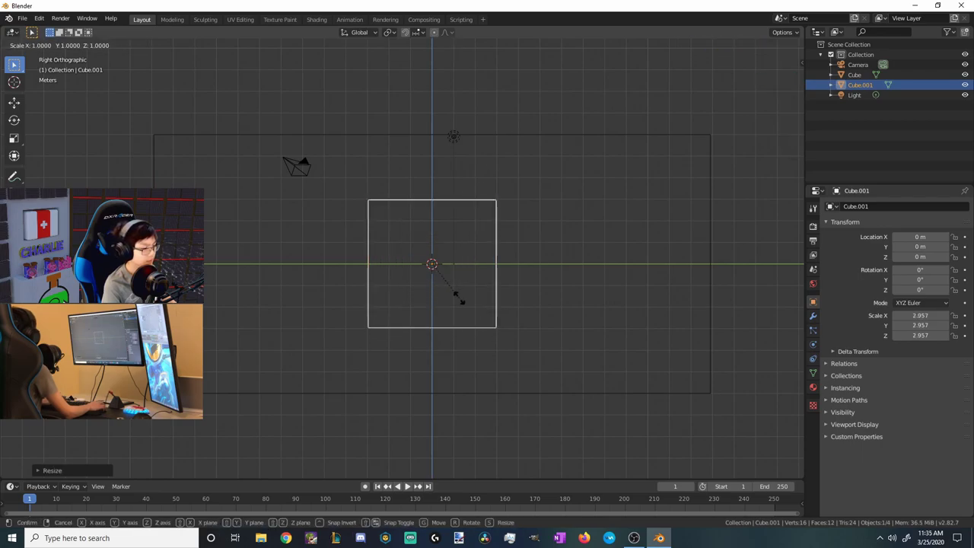
{"action": "left_click", "coordinate": [451, 290]}
{"action": "key", "text": "g"}
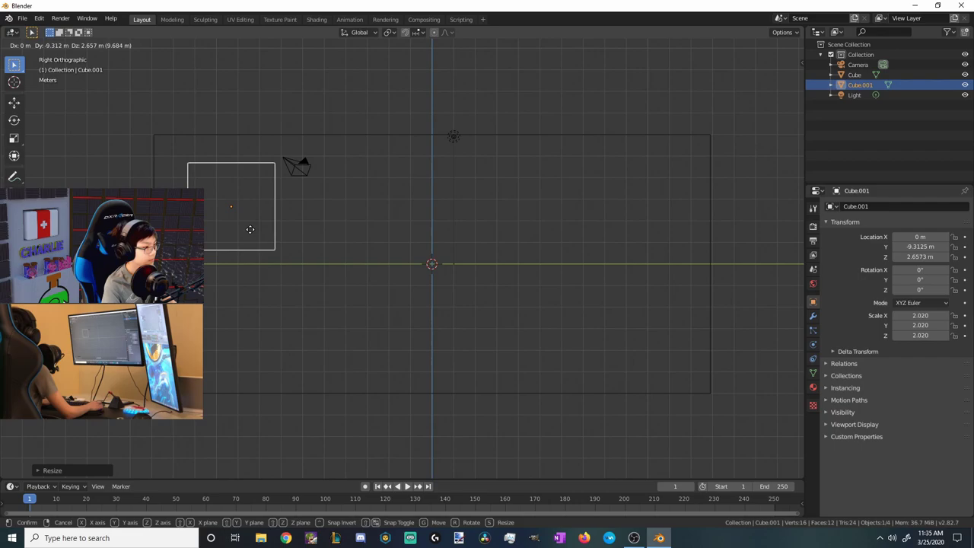
{"action": "left_click", "coordinate": [251, 229]}
Delete the light and the camera from the scene
{"action": "left_click", "coordinate": [858, 95]}
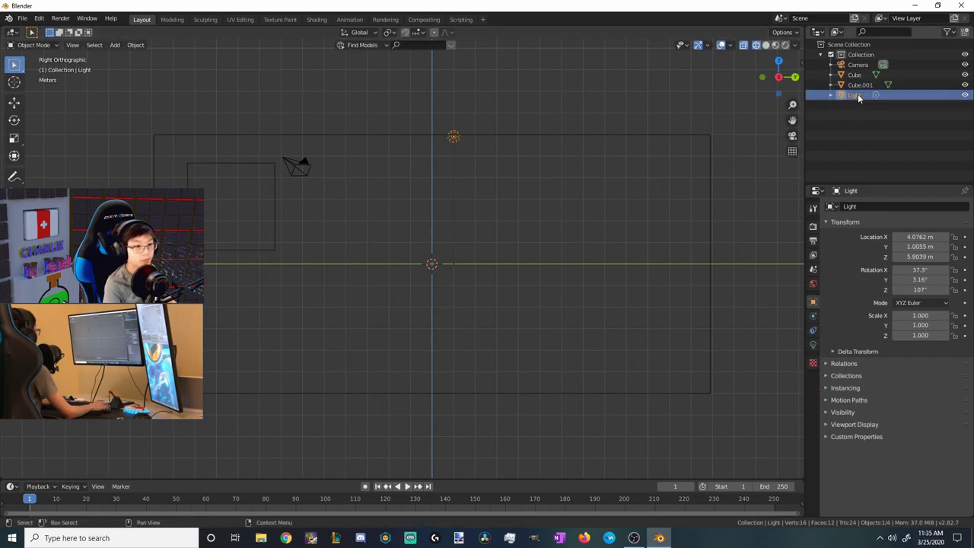
{"action": "left_click", "coordinate": [302, 165], "text": "shift"}
{"action": "right_click", "coordinate": [298, 166]}
{"action": "left_click", "coordinate": [255, 318]}
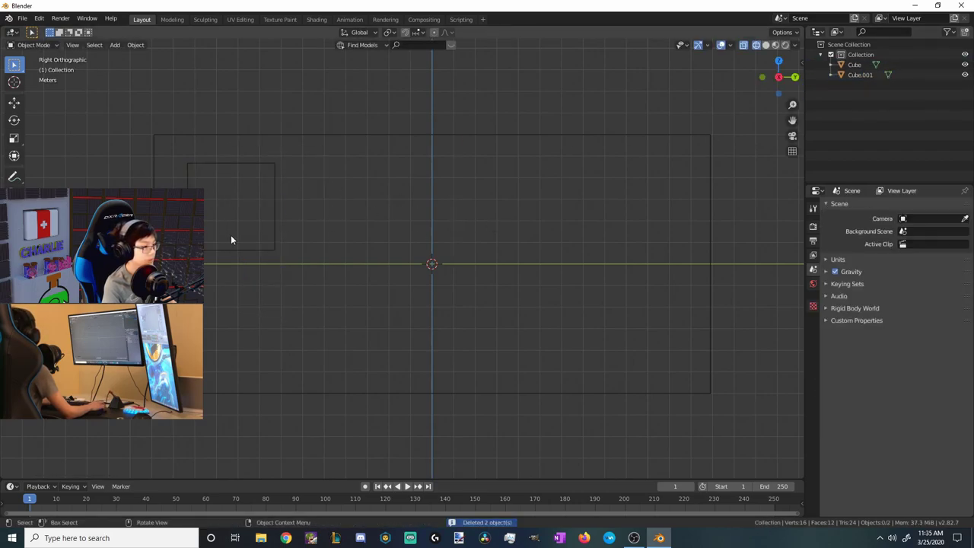
Reposition the small cube in the box's upper area at about Y -8.1 m, Z 2.7 m
{"action": "left_click", "coordinate": [275, 214]}
{"action": "key", "text": "g"}
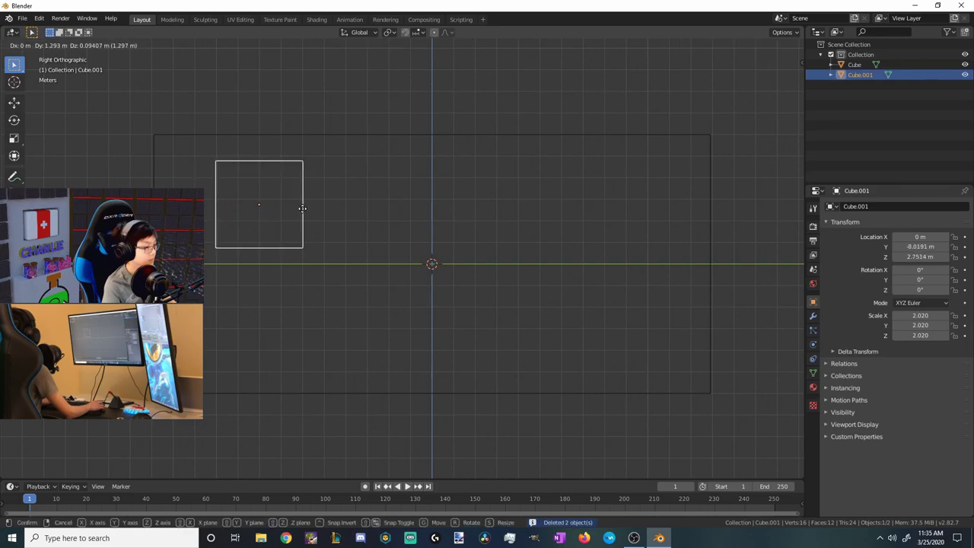
{"action": "left_click", "coordinate": [300, 210]}
Add another cube and place it near the box's floor at about Y -5.3 m, Z -4.5 m
{"action": "key", "text": "shift+a"}
{"action": "mouse_move", "coordinate": [360, 293]}
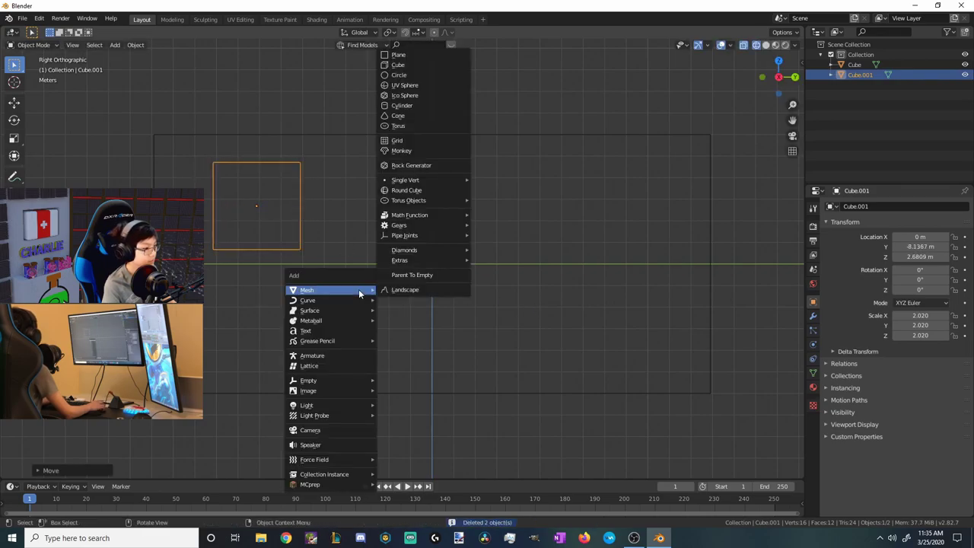
{"action": "left_click", "coordinate": [412, 64]}
{"action": "key", "text": "g"}
{"action": "left_click", "coordinate": [310, 379]}
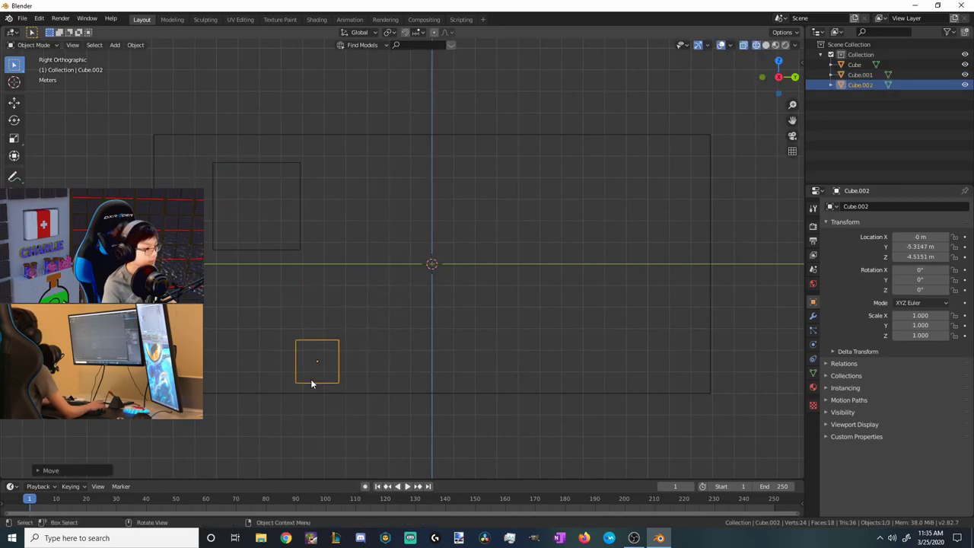
Scale the floor cube to about 1.16, stretch it along Y to about 2.51, and rest it on the floor at about Y -5.15 m, Z -4.75 m
{"action": "key", "text": "s"}
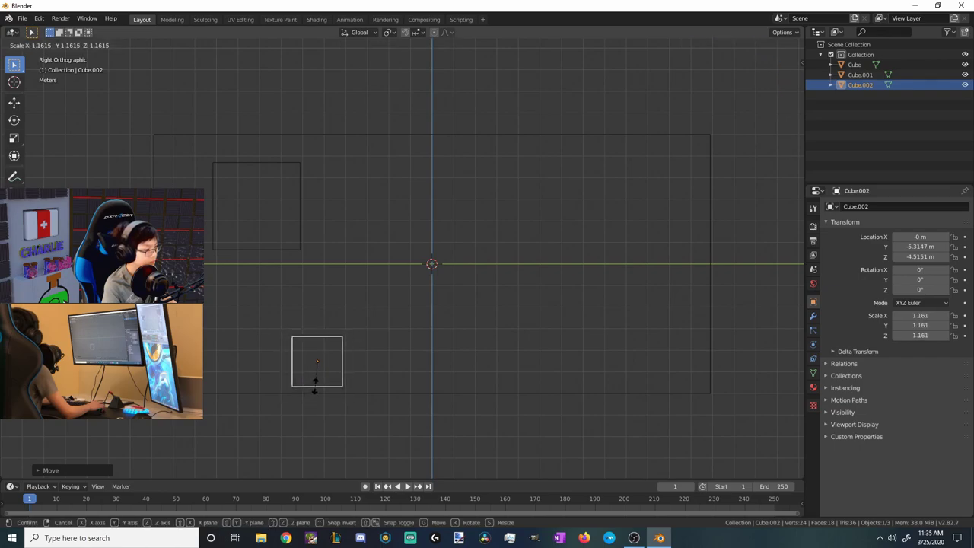
{"action": "left_click", "coordinate": [315, 390]}
{"action": "key", "text": "s"}
{"action": "key", "text": "y"}
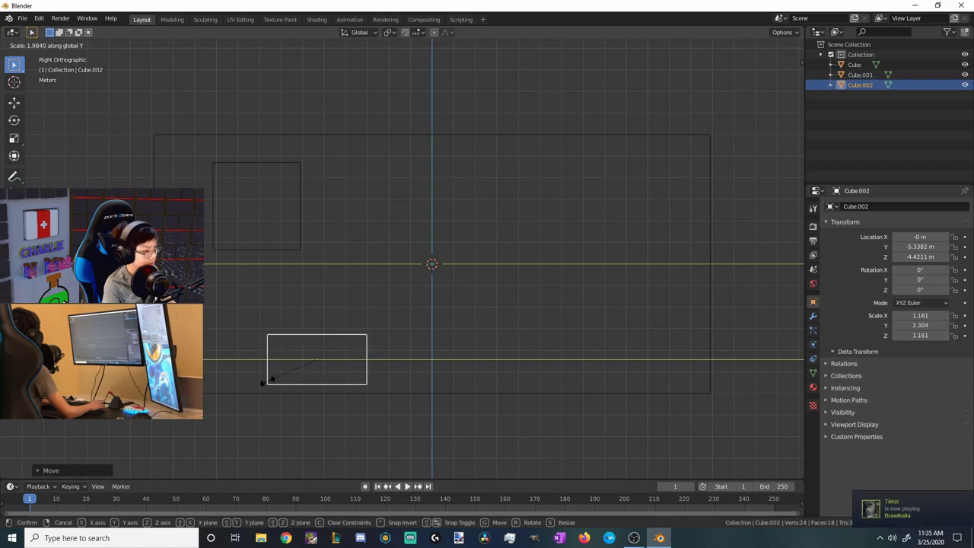
{"action": "left_click", "coordinate": [266, 379]}
{"action": "key", "text": "g"}
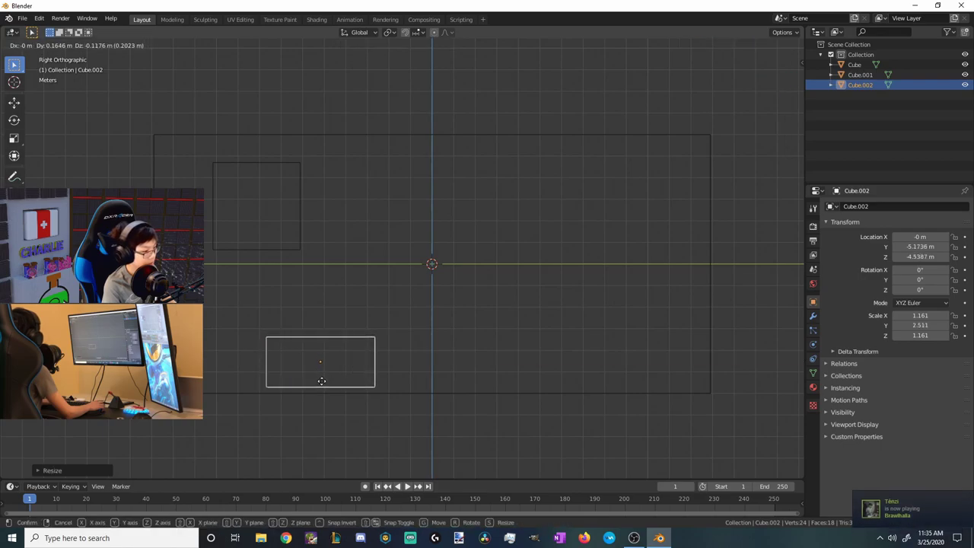
{"action": "left_click", "coordinate": [322, 384]}
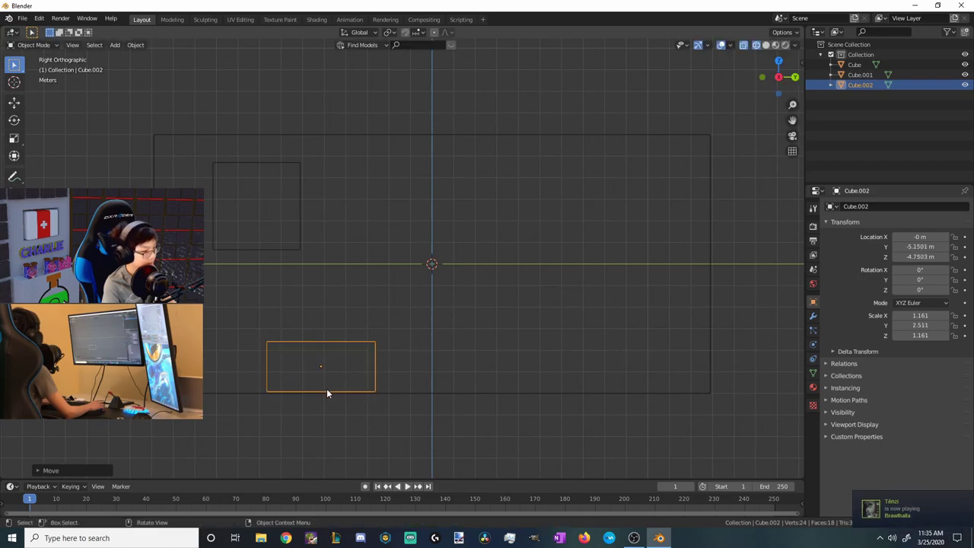
Add another cube and place it below the box's centre at about Y 0.61 m, Z -3.55 m
{"action": "key", "text": "shift+a"}
{"action": "mouse_move", "coordinate": [363, 320]}
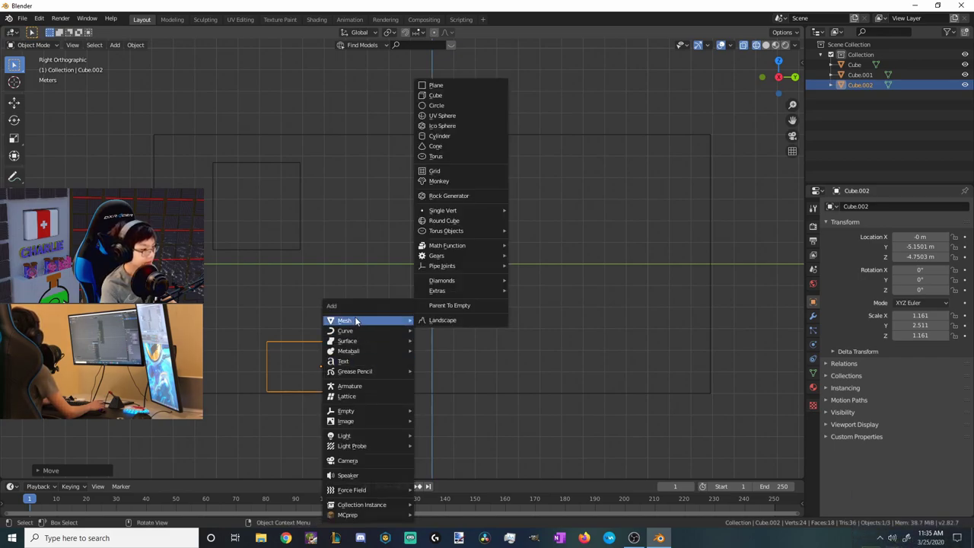
{"action": "left_click", "coordinate": [452, 95]}
{"action": "key", "text": "g"}
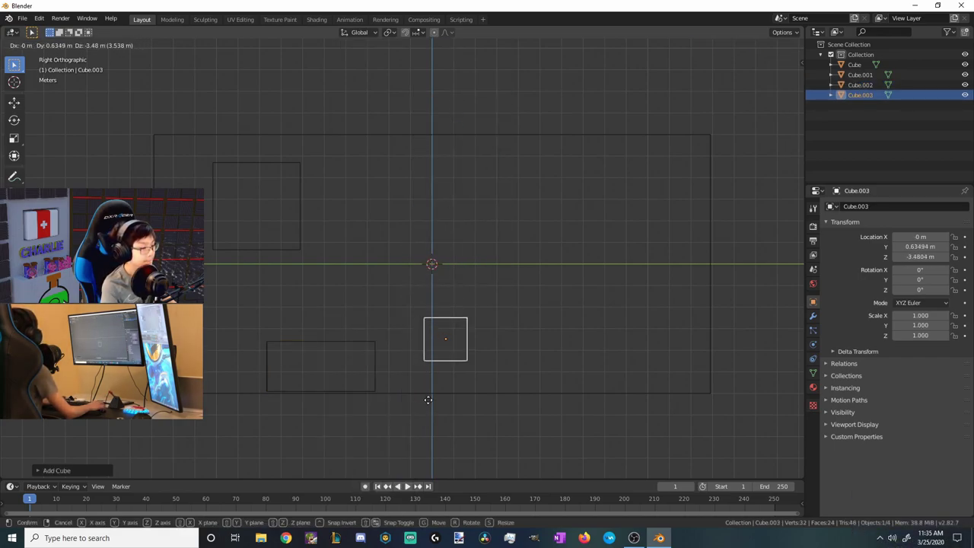
{"action": "left_click", "coordinate": [429, 403]}
Scale the new cube to about 0.94, stretch it along Z to about 2.33, and stand it on the floor at about Y 1.0 m, Z -3.6 m
{"action": "key", "text": "s"}
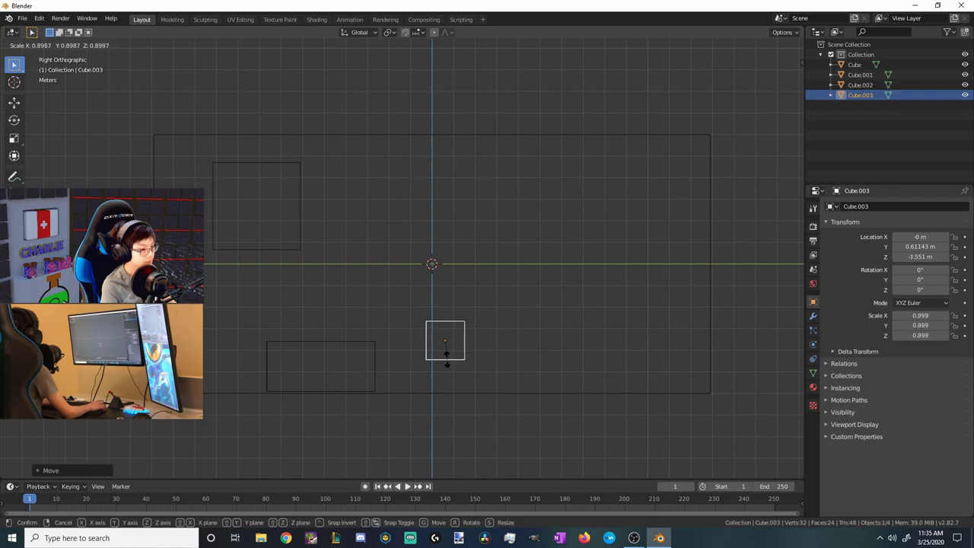
{"action": "left_click", "coordinate": [446, 364]}
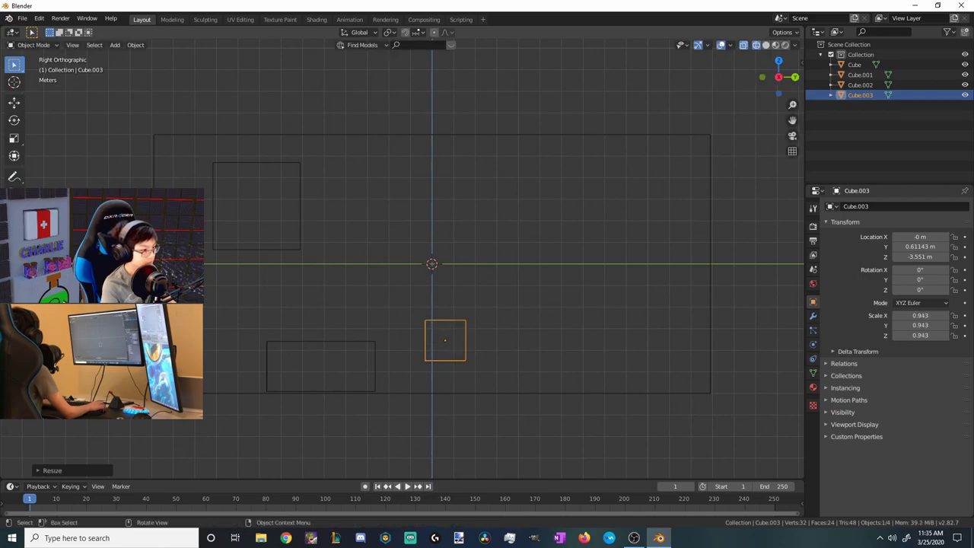
{"action": "key", "text": "s"}
{"action": "key", "text": "z"}
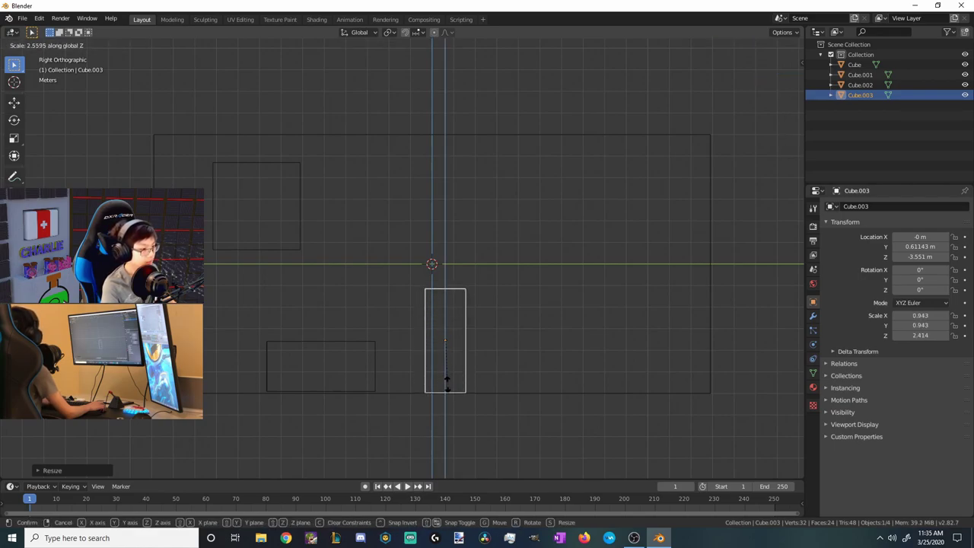
{"action": "left_click", "coordinate": [447, 378]}
{"action": "key", "text": "g"}
{"action": "left_click", "coordinate": [462, 375]}
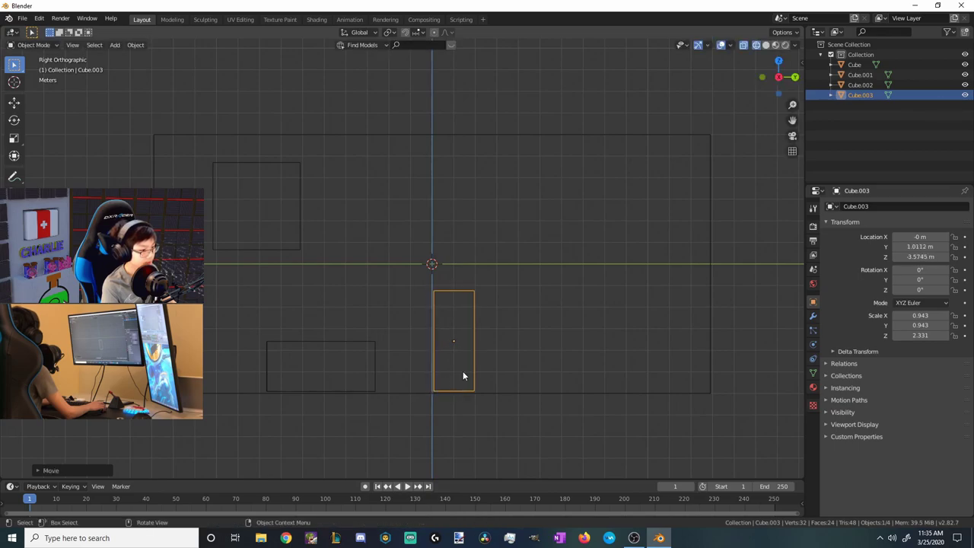
Add a monkey mesh and place it beside the tall block at about Y 5.1 m, Z -2.1 m
{"action": "key", "text": "shift+a"}
{"action": "mouse_move", "coordinate": [399, 319]}
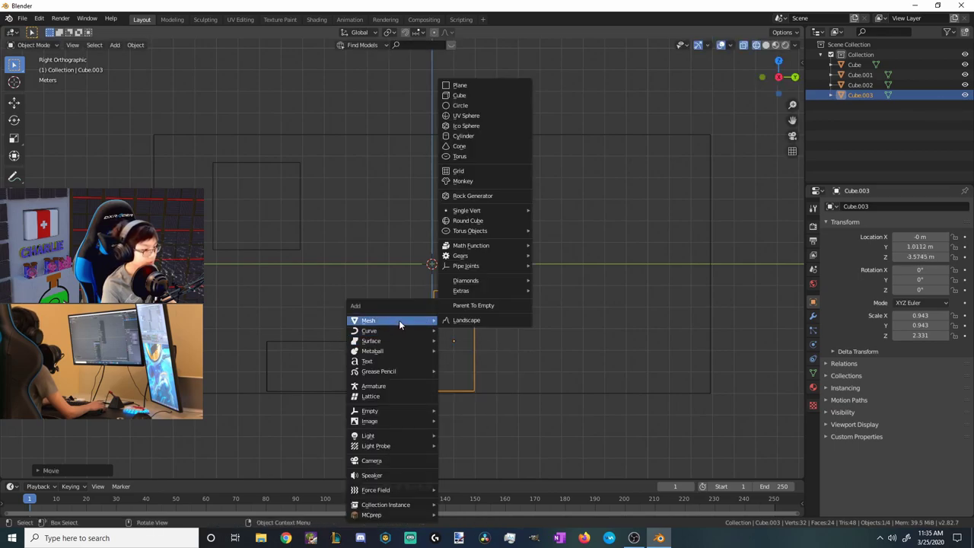
{"action": "left_click", "coordinate": [461, 181]}
{"action": "key", "text": "g"}
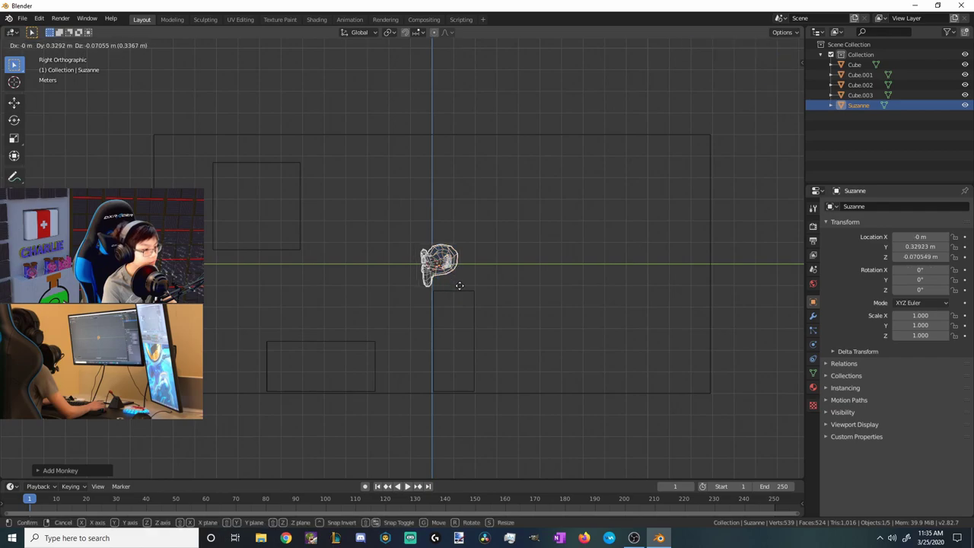
{"action": "left_click", "coordinate": [557, 329]}
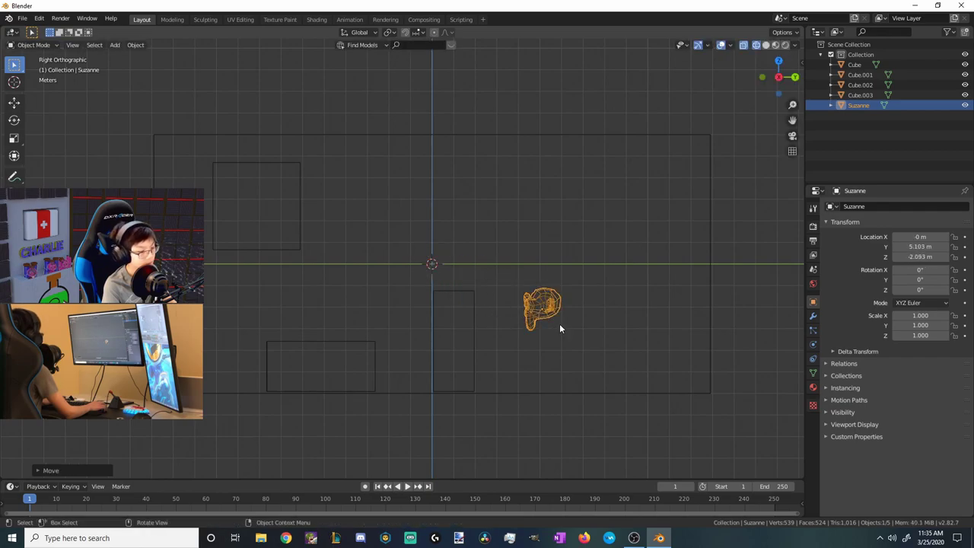
Rotate the monkey about the global Y, Z and X axes to a rotation of about X -35.6°, Y 0.9°, Z 5.9°
{"action": "key", "text": "r"}
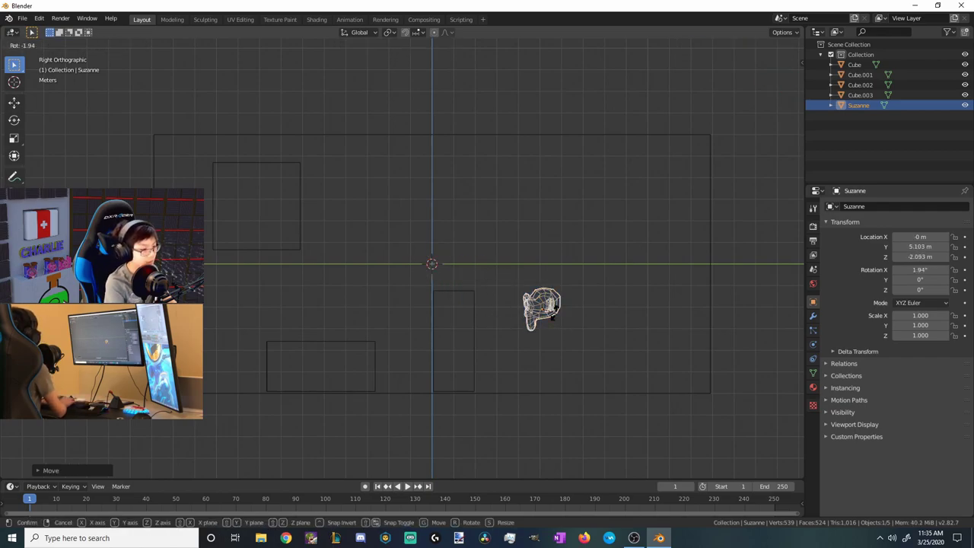
{"action": "key", "text": "y"}
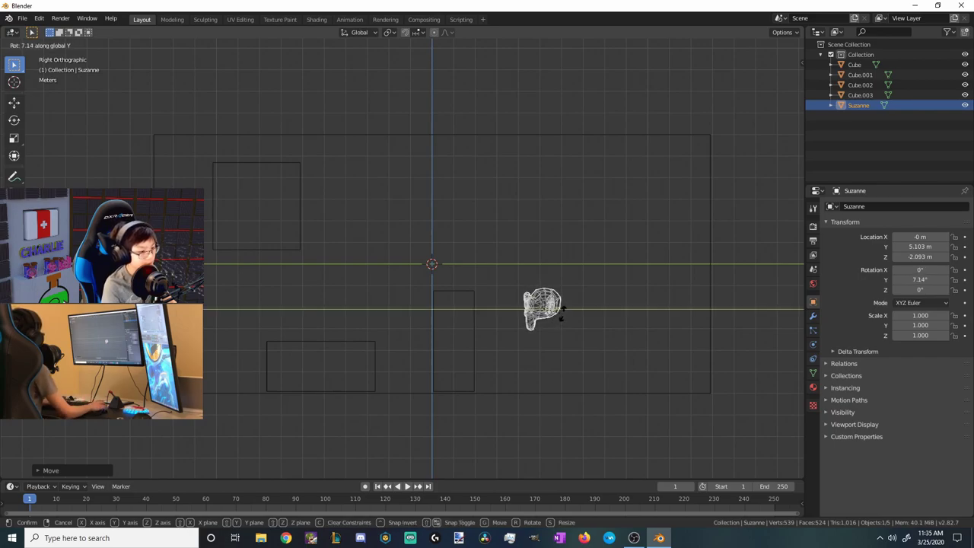
{"action": "left_click", "coordinate": [562, 318]}
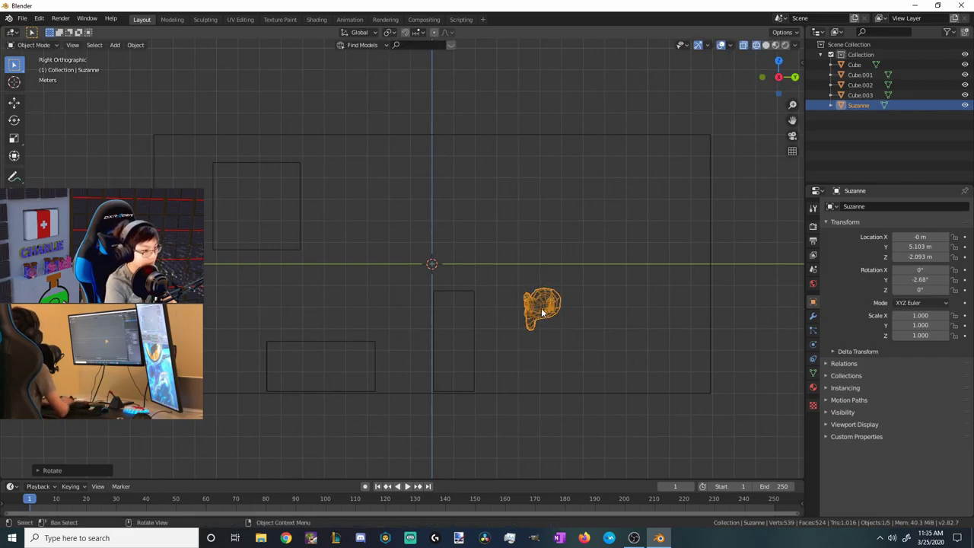
{"action": "key", "text": "r"}
{"action": "key", "text": "z"}
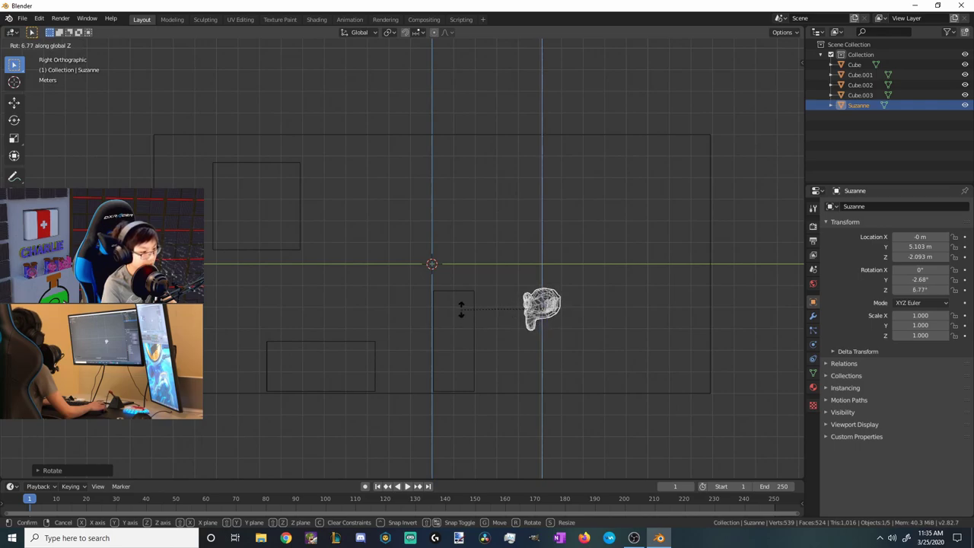
{"action": "left_click", "coordinate": [496, 341]}
{"action": "key", "text": "r"}
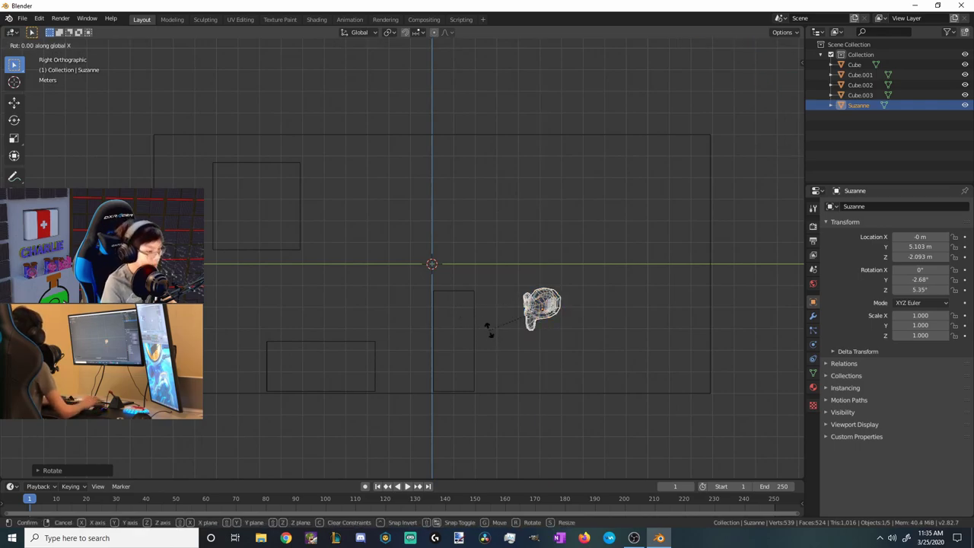
{"action": "key", "text": "x"}
{"action": "left_click", "coordinate": [456, 291]}
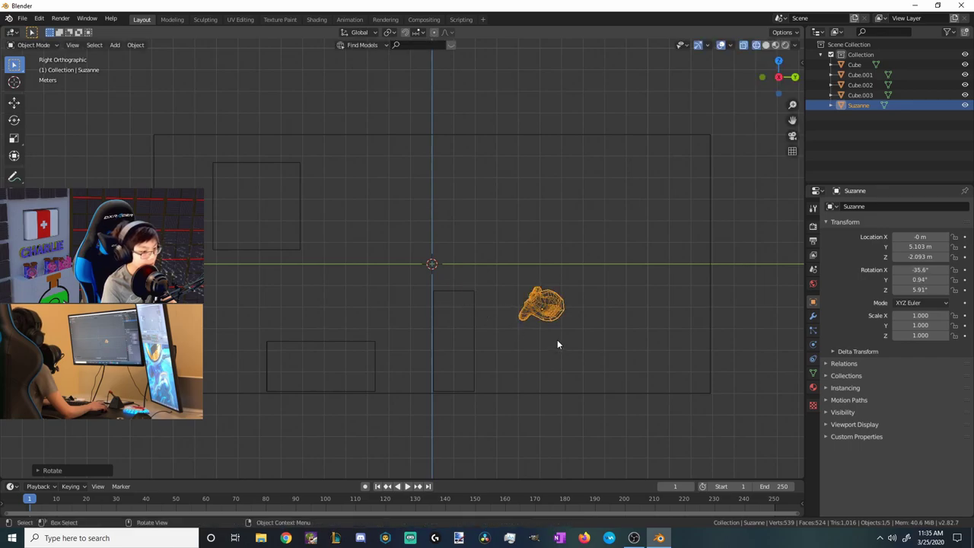
Scale the monkey to about 1.95 and set it on the box floor at about Y 6.8 m, Z -4.9 m
{"action": "key", "text": "s"}
{"action": "left_click", "coordinate": [596, 333]}
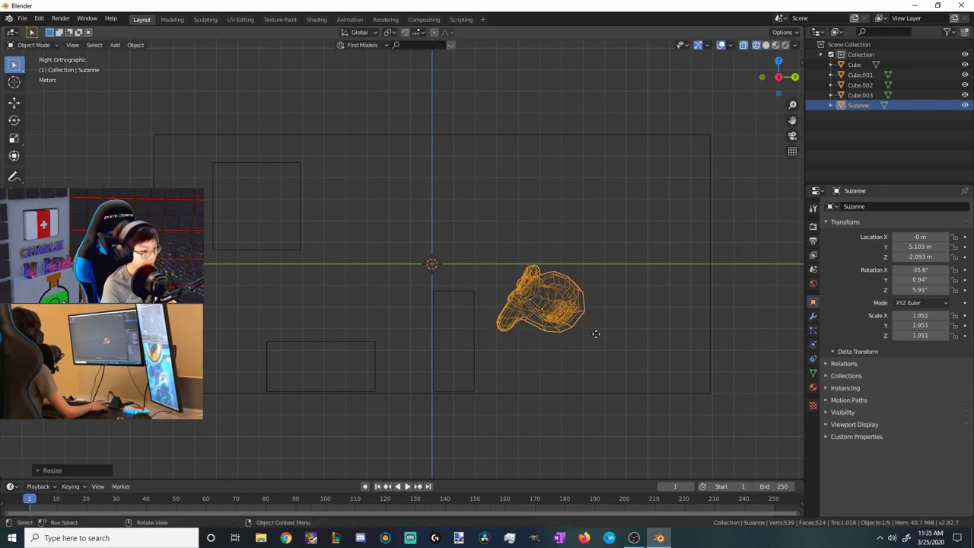
{"action": "key", "text": "g"}
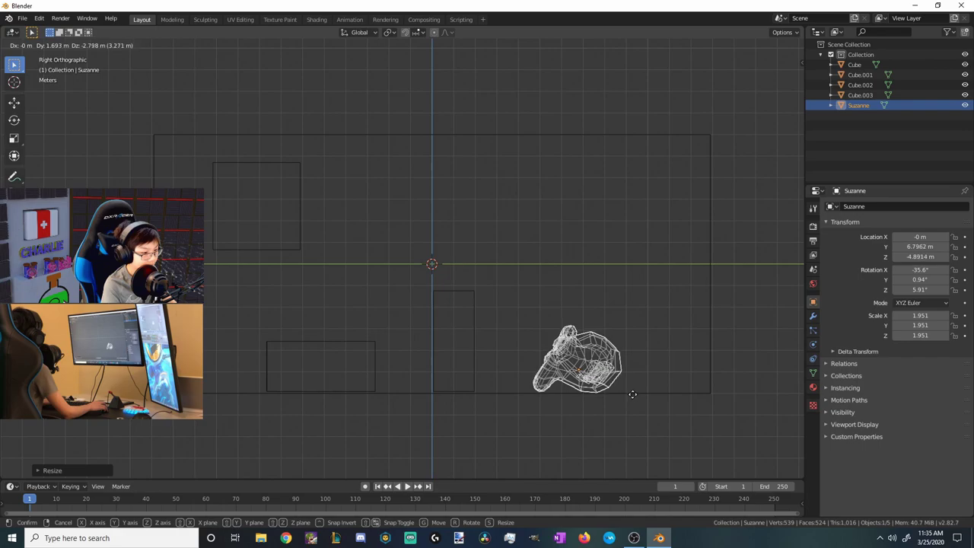
{"action": "left_click", "coordinate": [633, 394]}
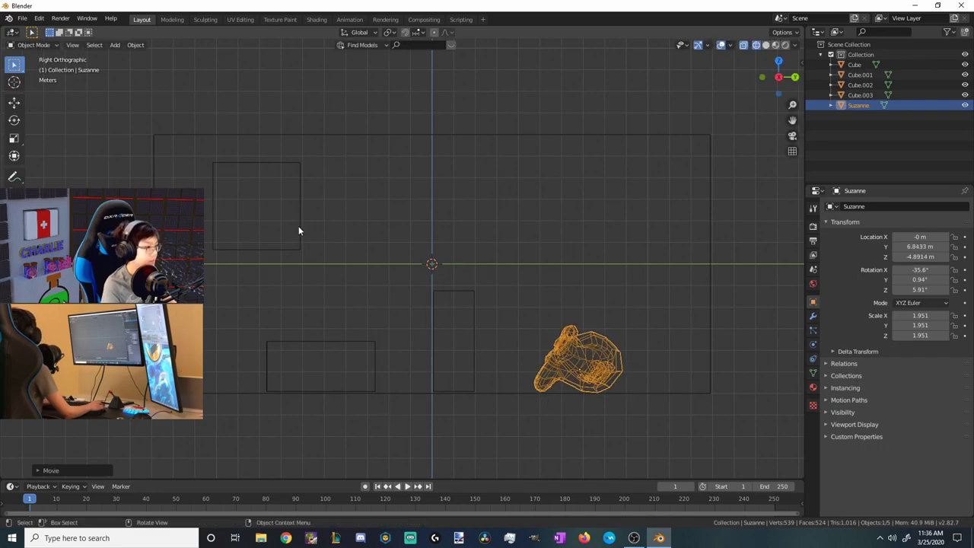
Give the large outer box Fluid physics as a Domain with the domain type set to Liquid
{"action": "left_click", "coordinate": [191, 134]}
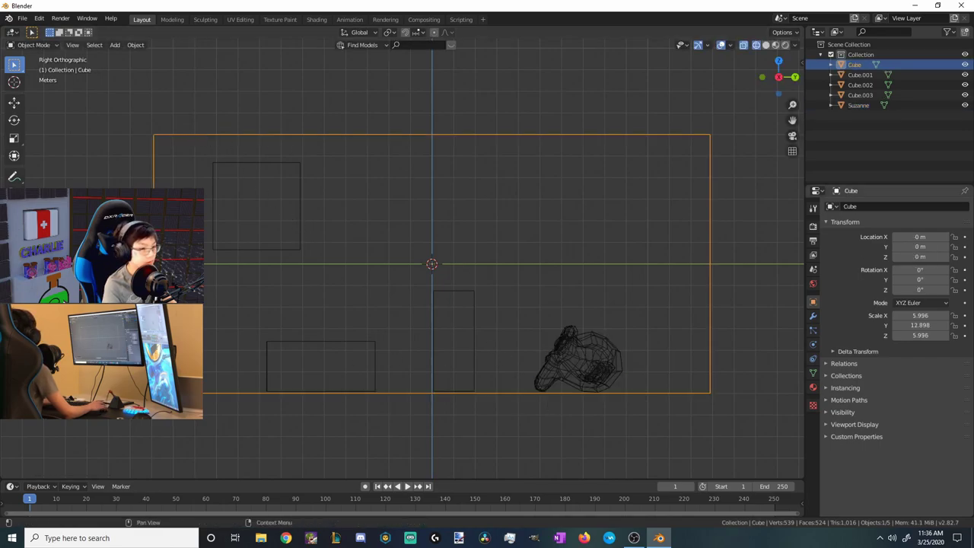
{"action": "left_click", "coordinate": [812, 346]}
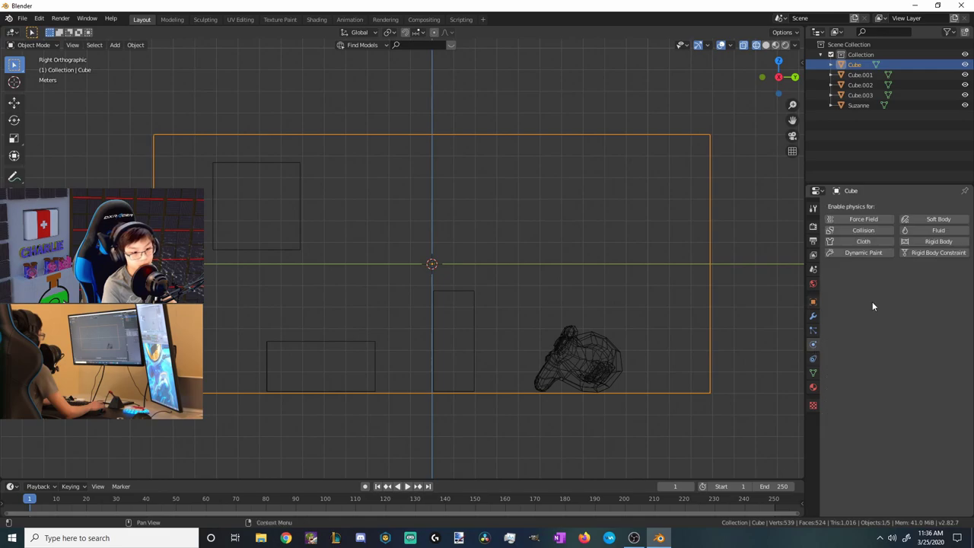
{"action": "left_click", "coordinate": [928, 230]}
{"action": "left_click", "coordinate": [924, 283]}
{"action": "left_click", "coordinate": [911, 307]}
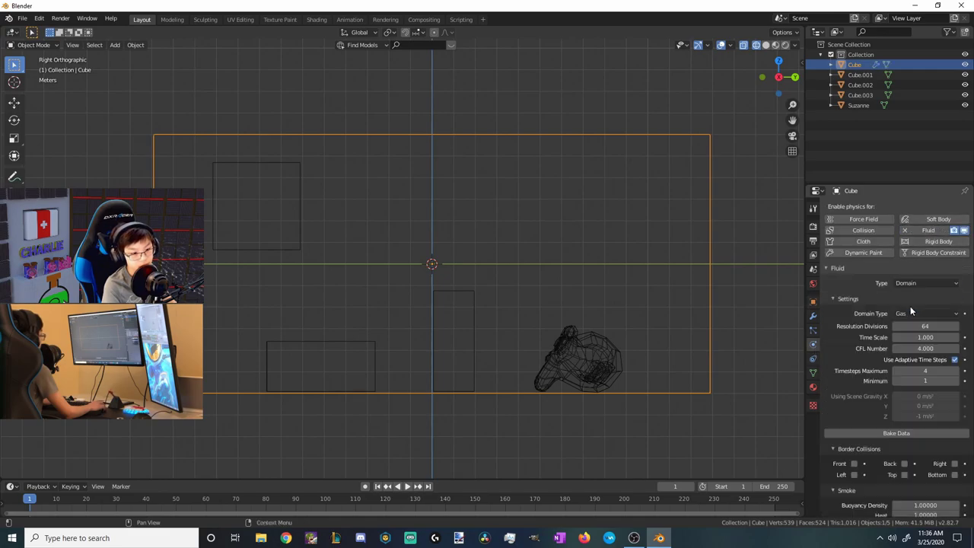
{"action": "left_click", "coordinate": [916, 315]}
{"action": "left_click", "coordinate": [918, 335]}
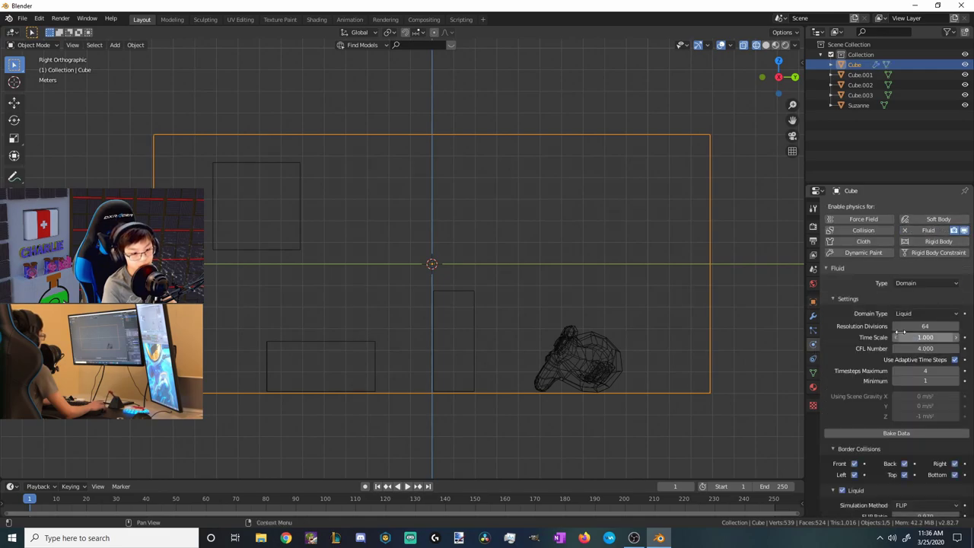
Give the raised cube near the box's upper corner Fluid physics as a Flow object with flow type Liquid
{"action": "left_click", "coordinate": [300, 210]}
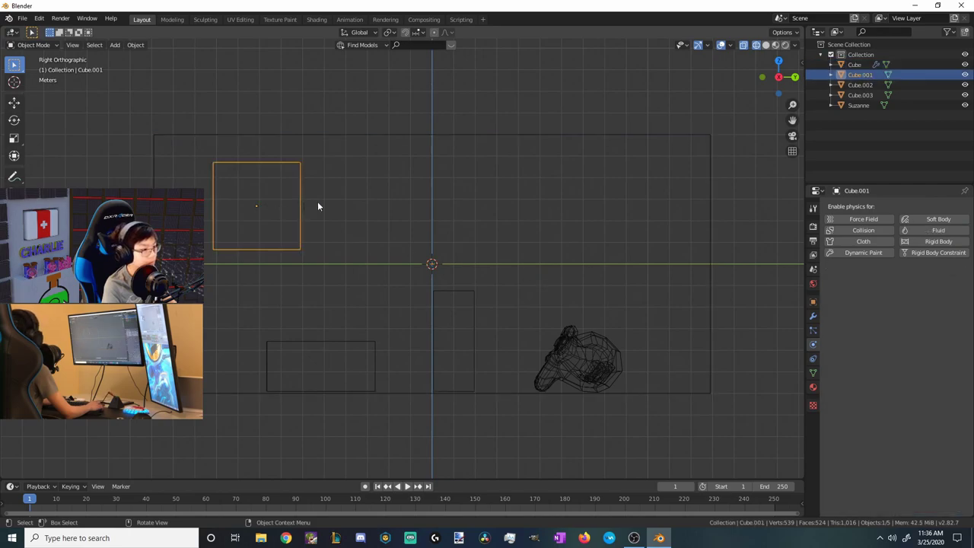
{"action": "left_click", "coordinate": [925, 232]}
{"action": "left_click", "coordinate": [901, 283]}
{"action": "left_click", "coordinate": [903, 316]}
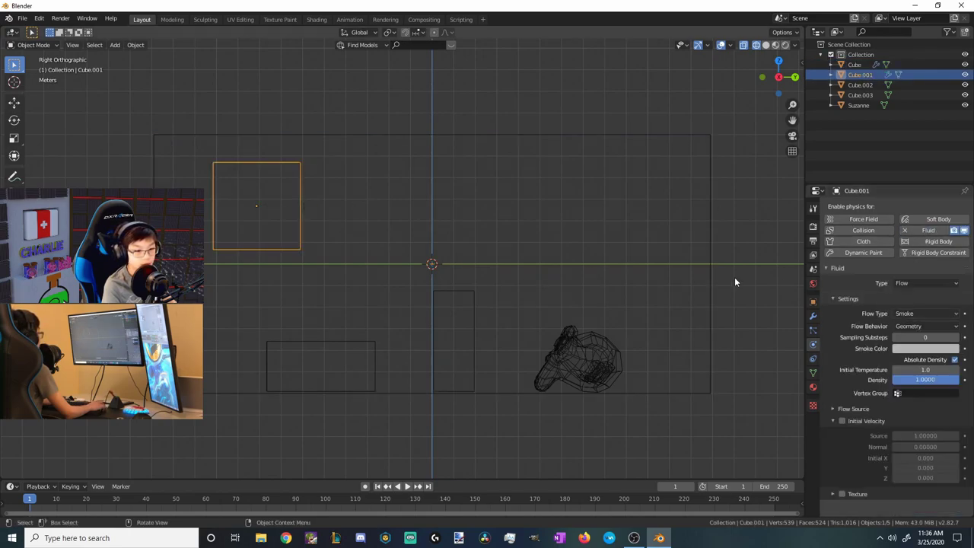
{"action": "left_click", "coordinate": [925, 313]}
{"action": "left_click", "coordinate": [905, 358]}
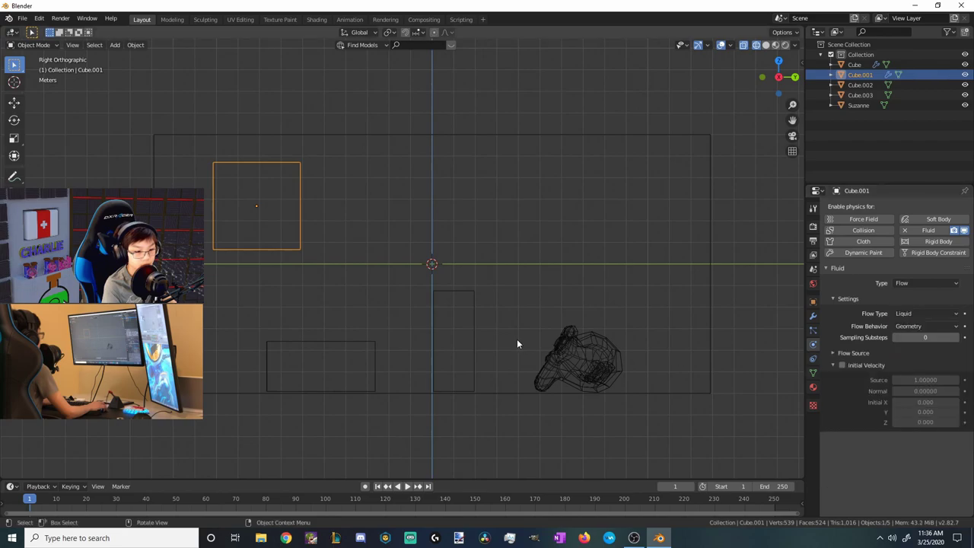
Give the low wide block on the floor Fluid physics with its type set to Effector
{"action": "left_click", "coordinate": [314, 337]}
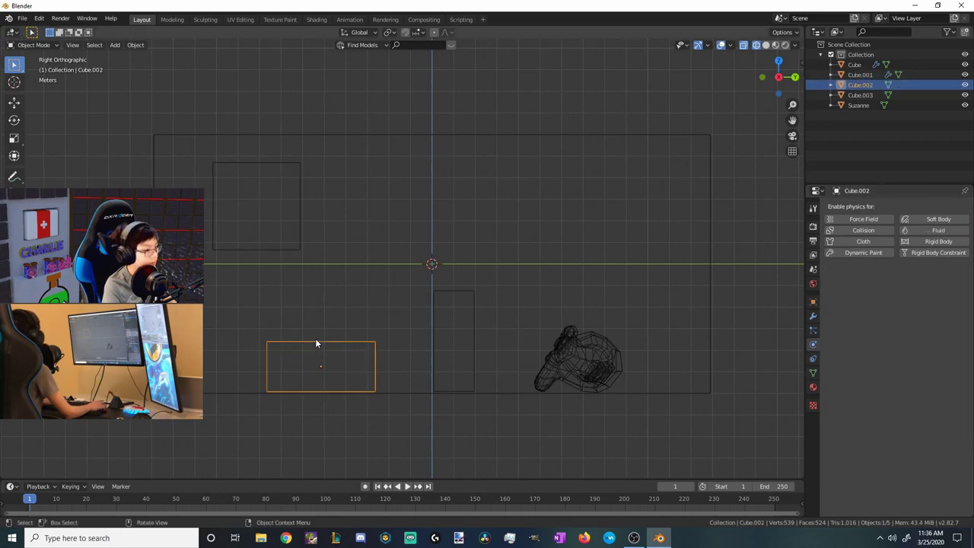
{"action": "left_click", "coordinate": [926, 229]}
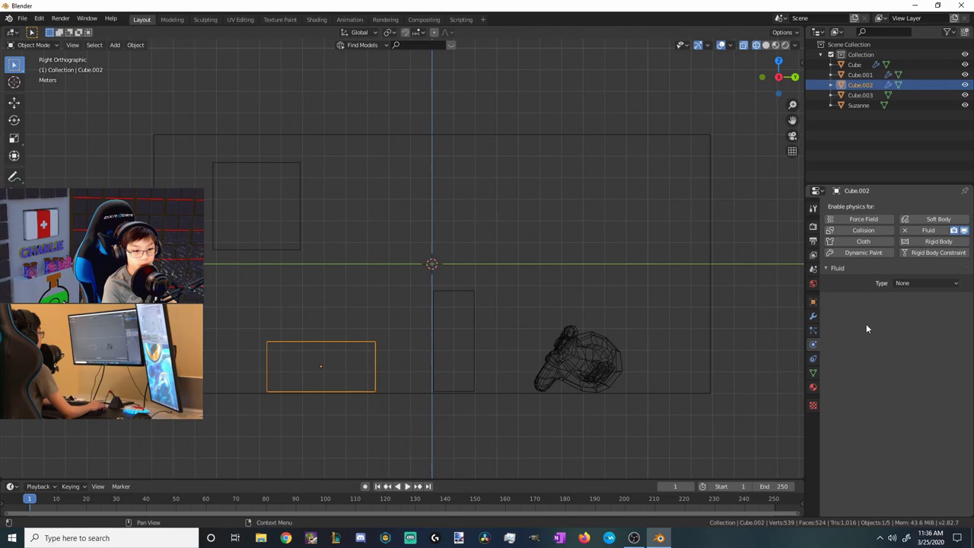
{"action": "left_click", "coordinate": [922, 283]}
{"action": "left_click", "coordinate": [922, 329]}
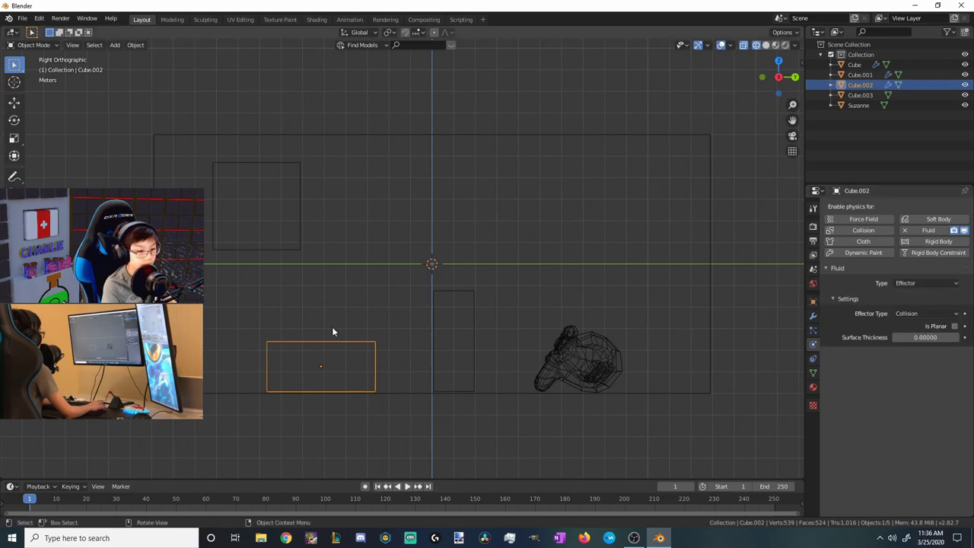
Give the tall block at the middle of the floor Fluid physics with its type set to Effector
{"action": "left_click", "coordinate": [435, 335]}
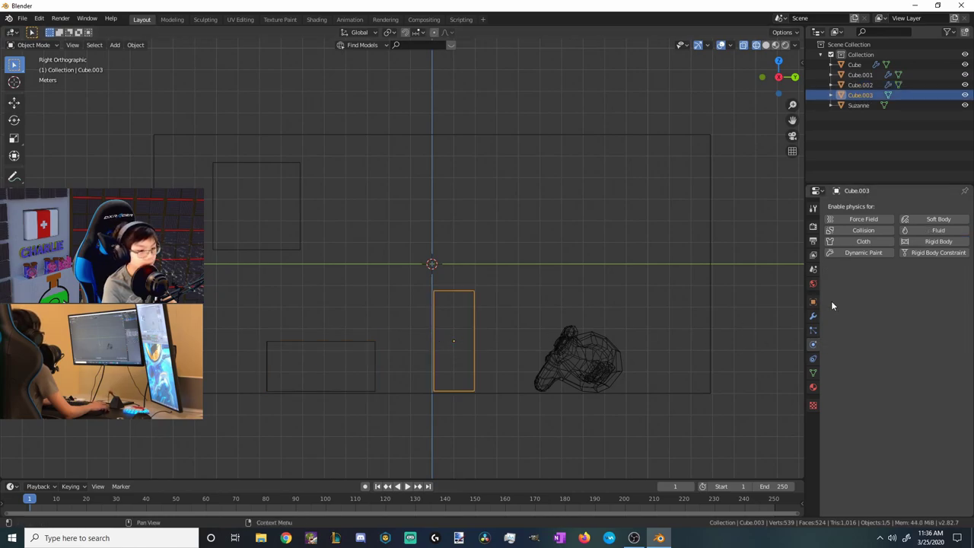
{"action": "left_click", "coordinate": [927, 230]}
{"action": "left_click", "coordinate": [922, 283]}
{"action": "left_click", "coordinate": [922, 328]}
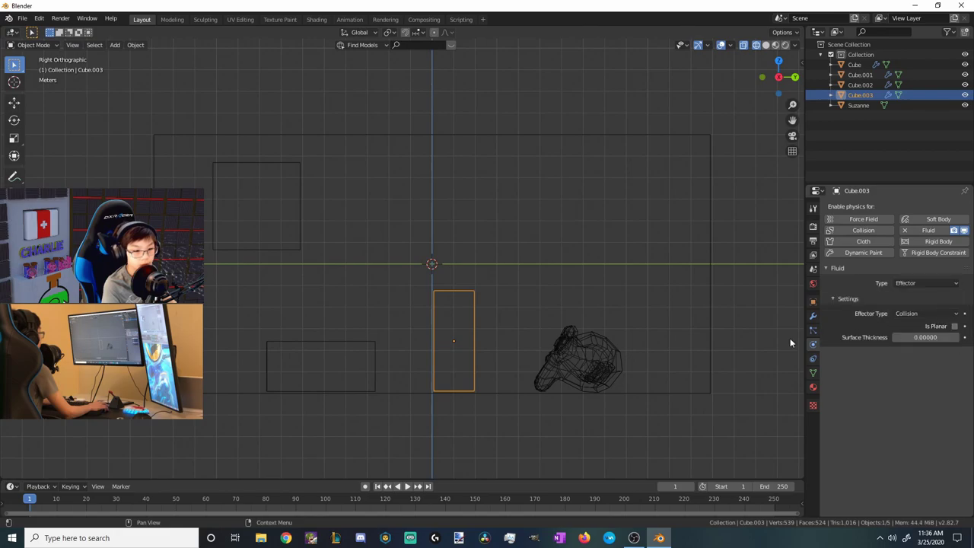
Give the monkey head Fluid physics with its type set to Effector
{"action": "left_click", "coordinate": [571, 348]}
{"action": "left_click", "coordinate": [910, 231]}
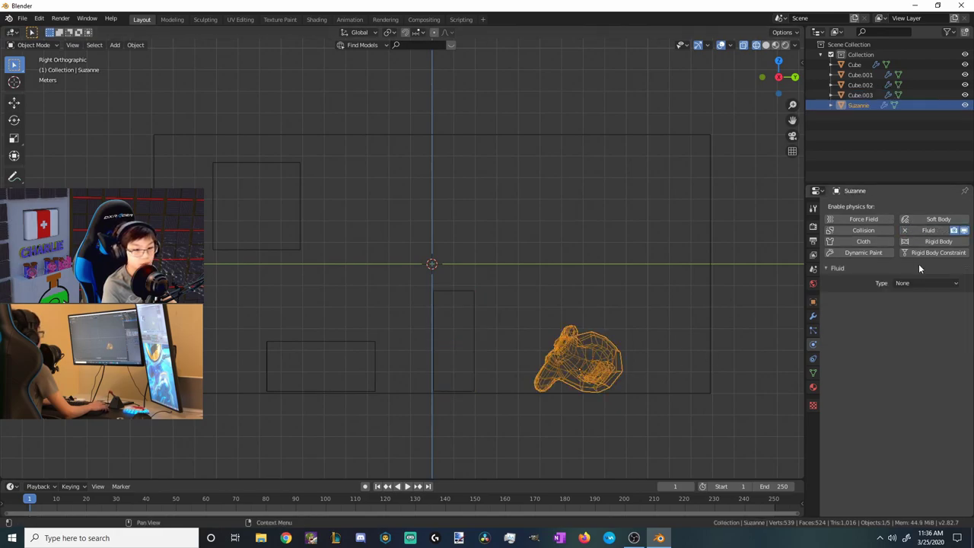
{"action": "left_click", "coordinate": [910, 283]}
{"action": "left_click", "coordinate": [913, 328]}
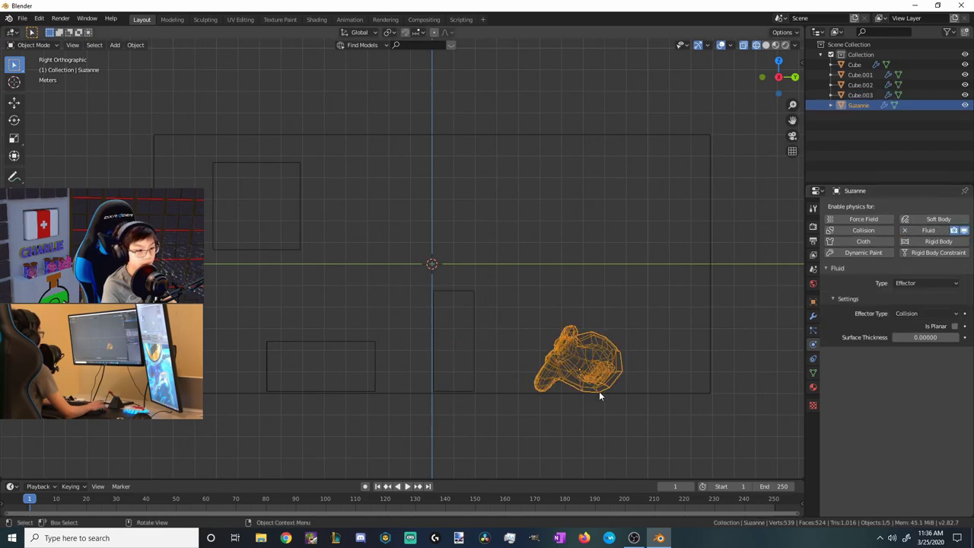
Select the large domain box and set its fluid Resolution Divisions to 60
{"action": "left_click", "coordinate": [756, 323]}
{"action": "left_click", "coordinate": [301, 228]}
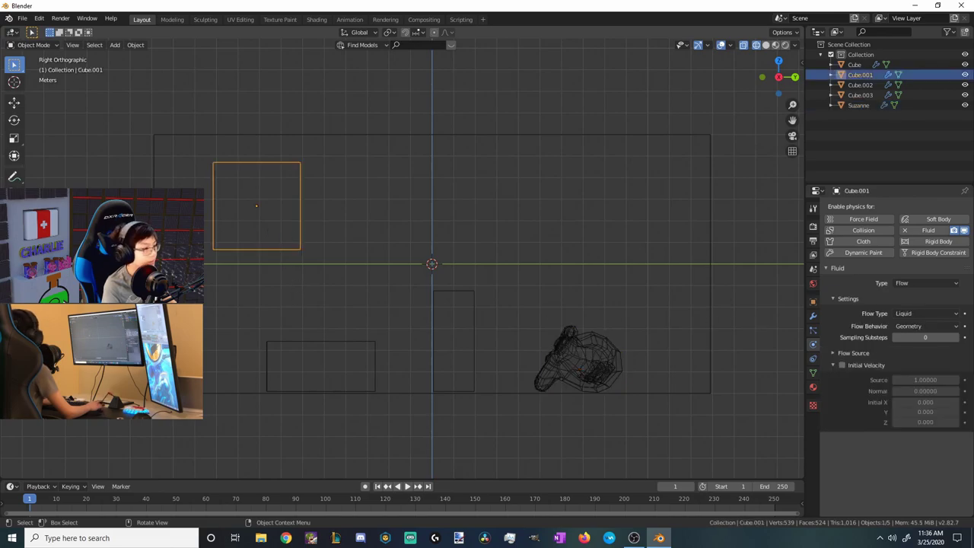
{"action": "left_click", "coordinate": [711, 307]}
{"action": "scroll", "coordinate": [920, 344], "scroll_direction": "down", "scroll_amount": 2}
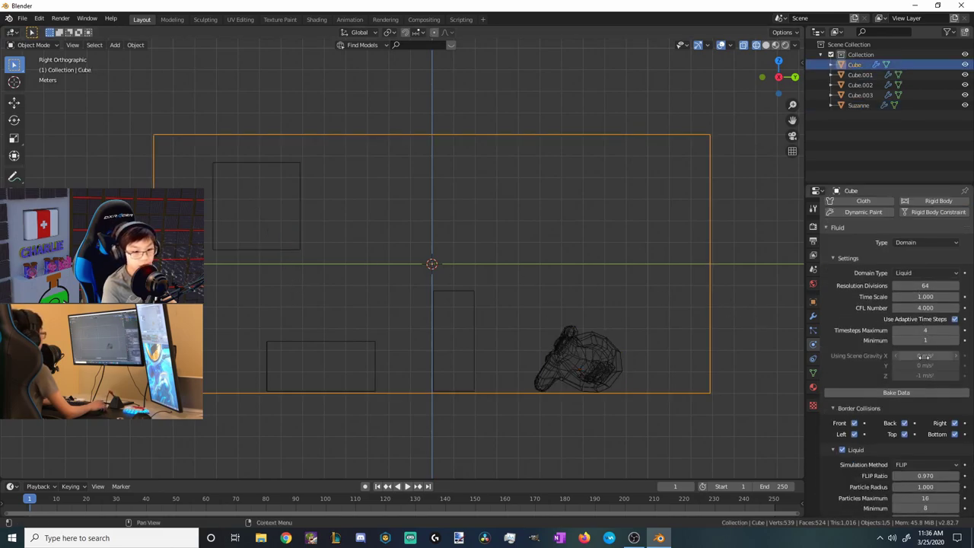
{"action": "type", "text": "50"}
{"action": "key", "text": "Return"}
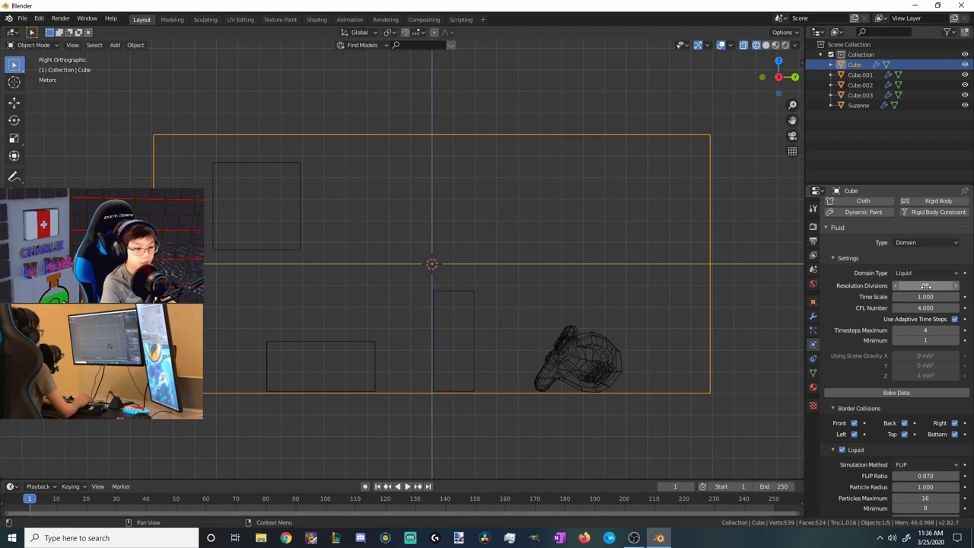
{"action": "key", "text": "BackSpace"}
{"action": "type", "text": "0"}
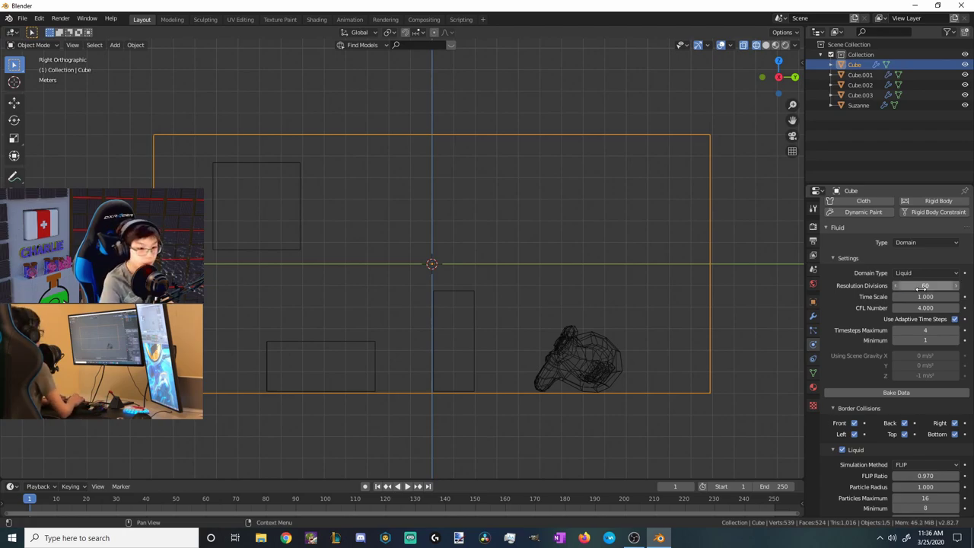
{"action": "key", "text": "Return"}
Choose the Water viscosity preset in the domain's Diffusion settings
{"action": "scroll", "coordinate": [946, 335], "scroll_direction": "down", "scroll_amount": 1}
{"action": "scroll", "coordinate": [947, 335], "scroll_direction": "down", "scroll_amount": 1}
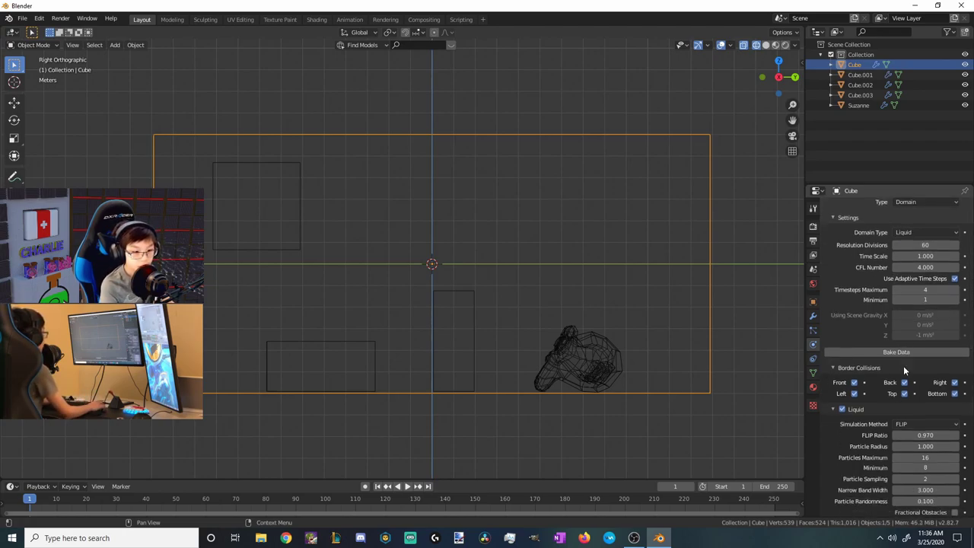
{"action": "scroll", "coordinate": [908, 367], "scroll_direction": "down", "scroll_amount": 6}
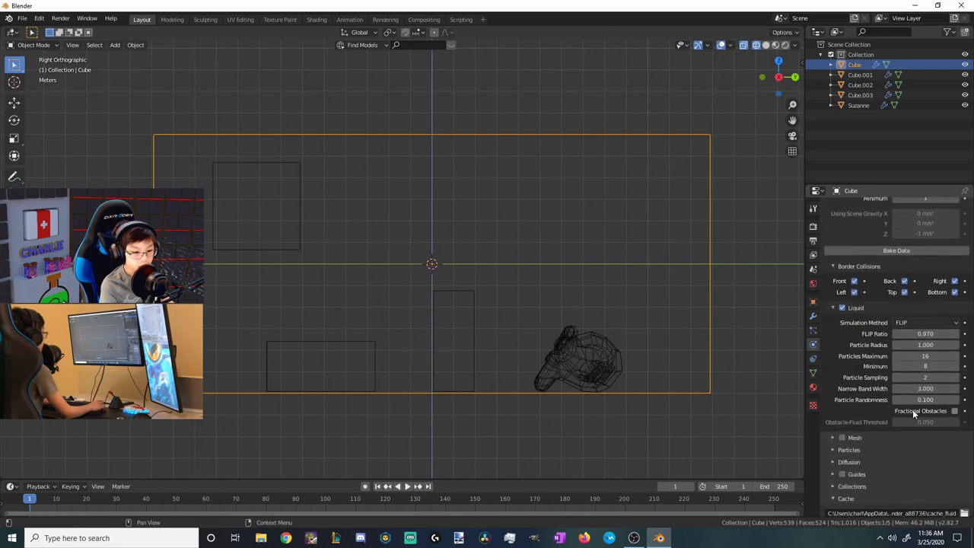
{"action": "left_click", "coordinate": [831, 441]}
{"action": "scroll", "coordinate": [848, 443], "scroll_direction": "down", "scroll_amount": 3}
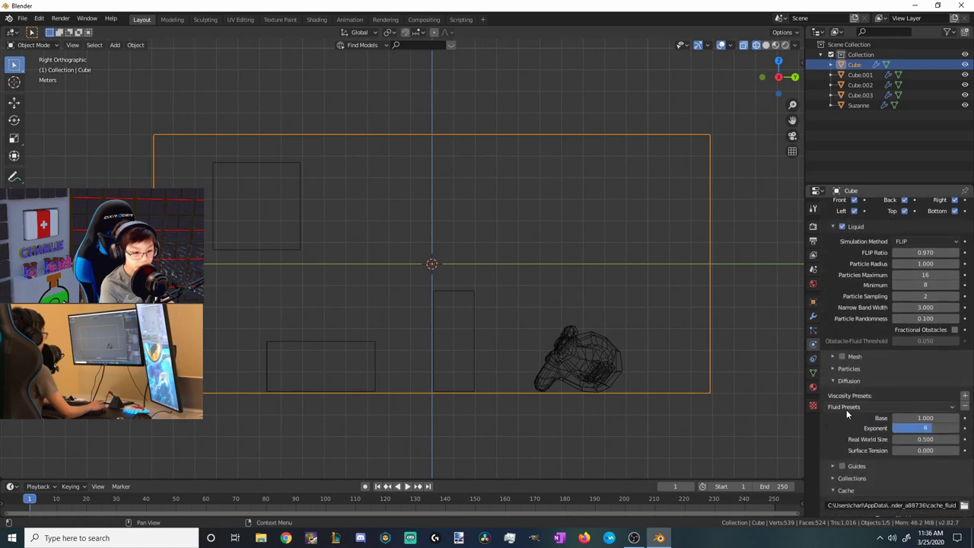
{"action": "left_click", "coordinate": [846, 408]}
{"action": "left_click", "coordinate": [855, 440]}
Set the end frame of the scene's timeline to 50
{"action": "scroll", "coordinate": [882, 449], "scroll_direction": "down", "scroll_amount": 2}
{"action": "scroll", "coordinate": [772, 412], "scroll_direction": "down", "scroll_amount": 1}
{"action": "scroll", "coordinate": [867, 413], "scroll_direction": "down", "scroll_amount": 2}
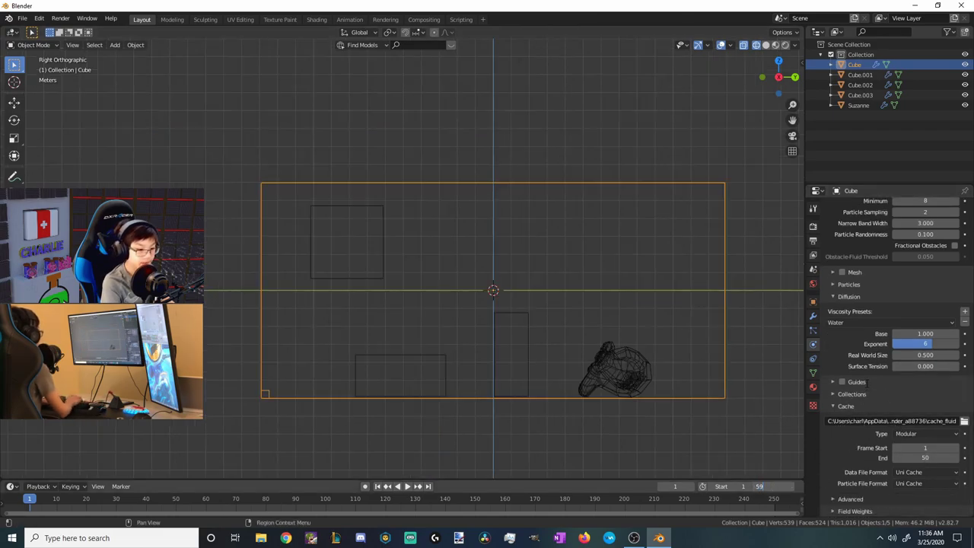
{"action": "type", "text": "0"}
{"action": "key", "text": "Return"}
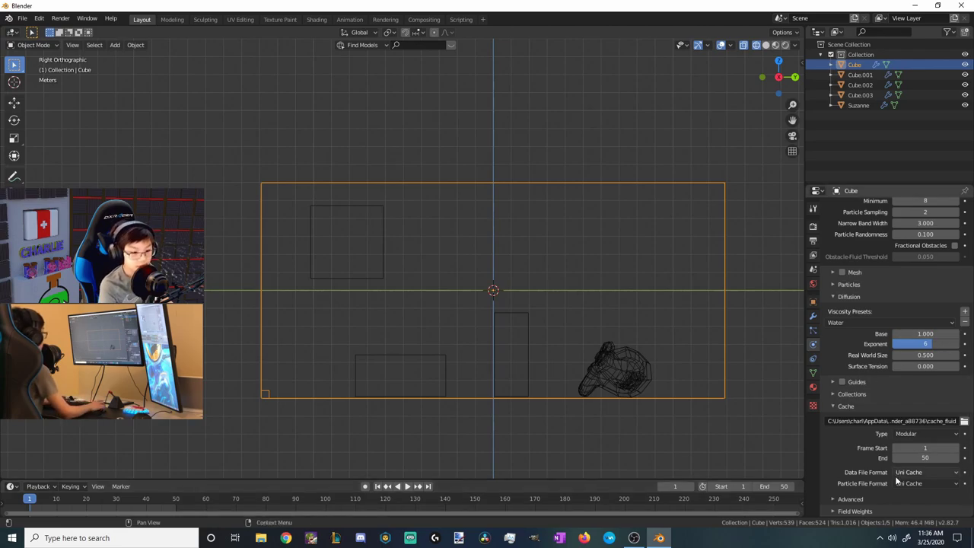
Bake the domain's fluid data and play back the particle simulation
{"action": "scroll", "coordinate": [895, 478], "scroll_direction": "up", "scroll_amount": 8}
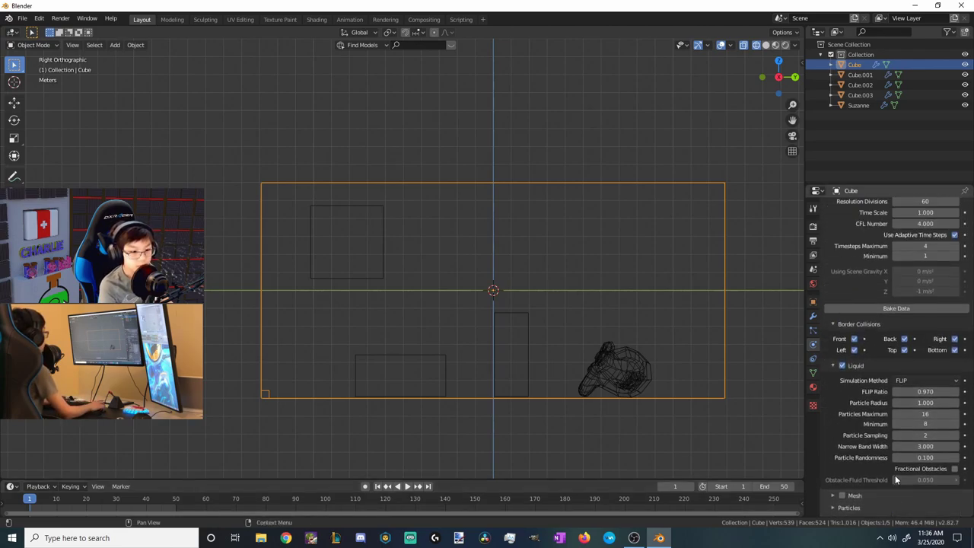
{"action": "scroll", "coordinate": [895, 475], "scroll_direction": "up", "scroll_amount": 5}
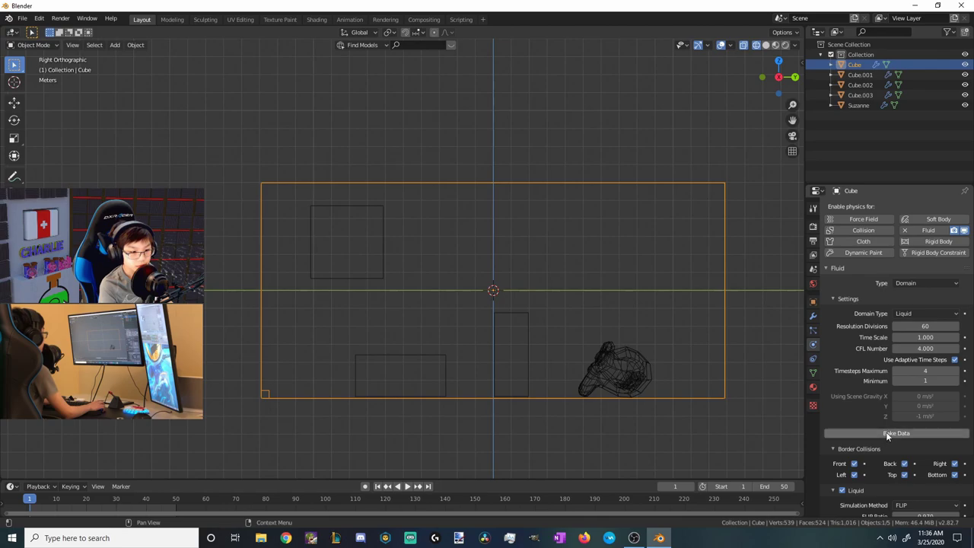
{"action": "left_click", "coordinate": [887, 434]}
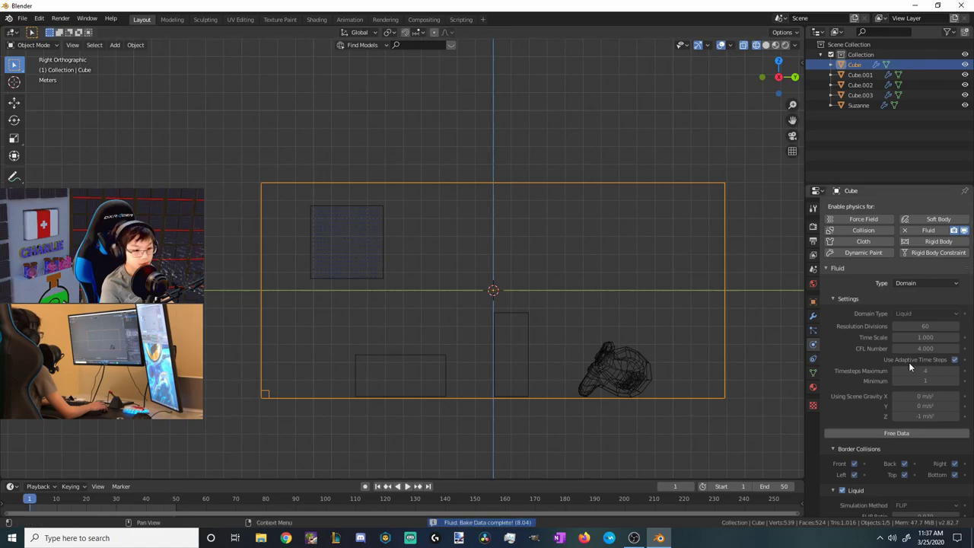
{"action": "scroll", "coordinate": [870, 404], "scroll_direction": "down", "scroll_amount": 5}
{"action": "left_click", "coordinate": [407, 486]}
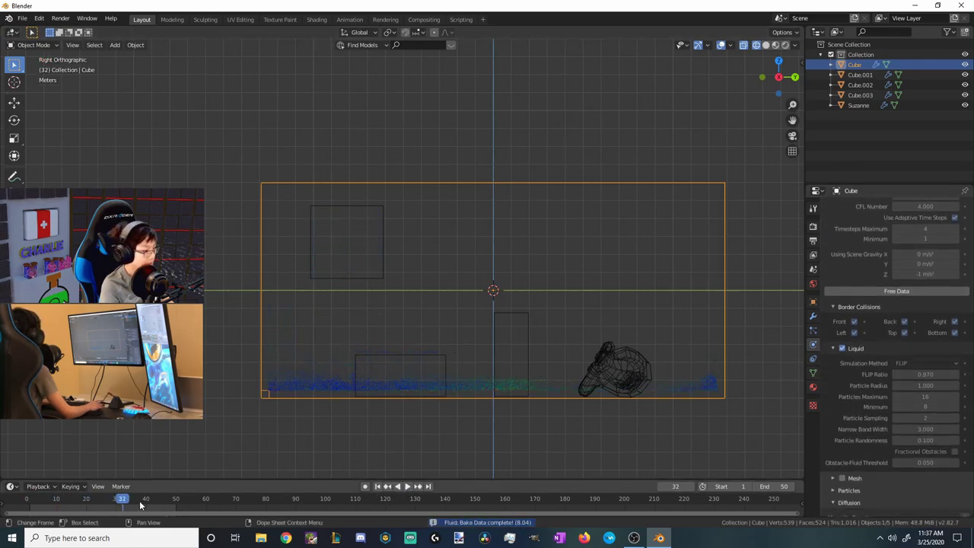
{"action": "key", "text": "space"}
With the domain's Liquid option switched off, enable and bake its Mesh, and play back the mesh animation
{"action": "scroll", "coordinate": [905, 380], "scroll_direction": "down", "scroll_amount": 2}
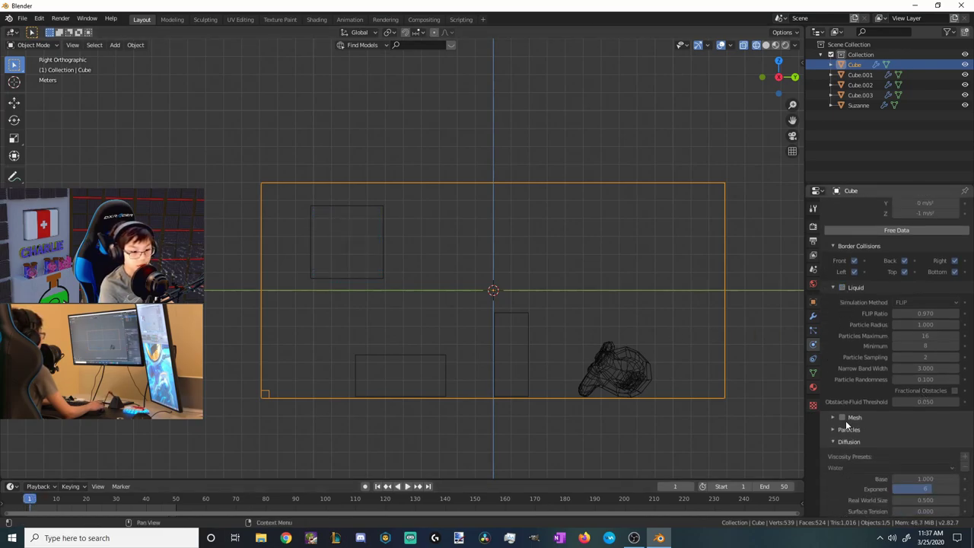
{"action": "left_click", "coordinate": [832, 419]}
{"action": "scroll", "coordinate": [882, 329], "scroll_direction": "down", "scroll_amount": 2}
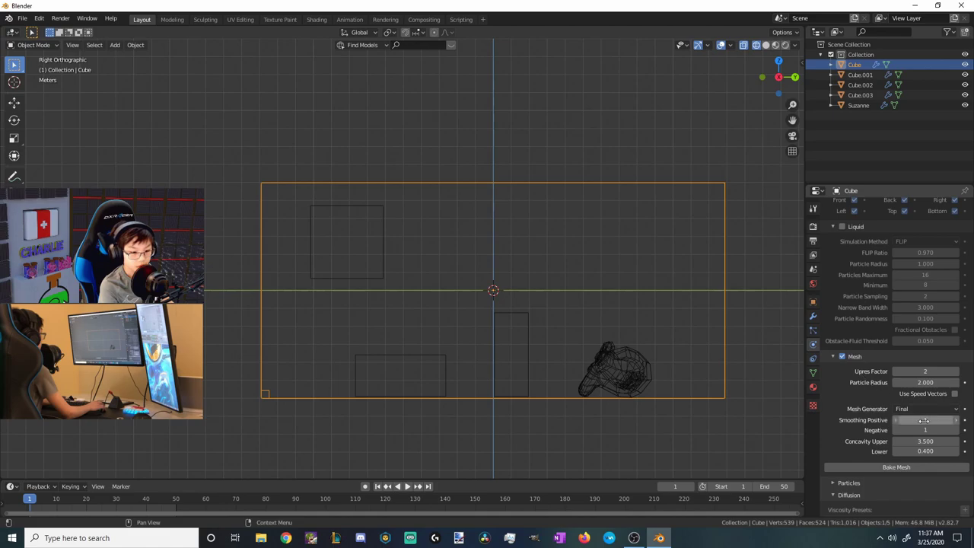
{"action": "left_click", "coordinate": [903, 466]}
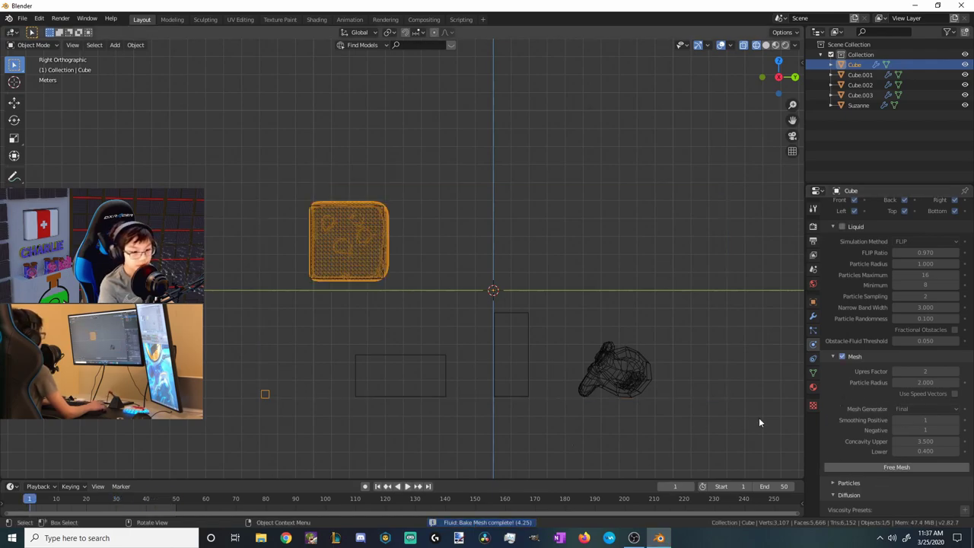
{"action": "left_click", "coordinate": [407, 487]}
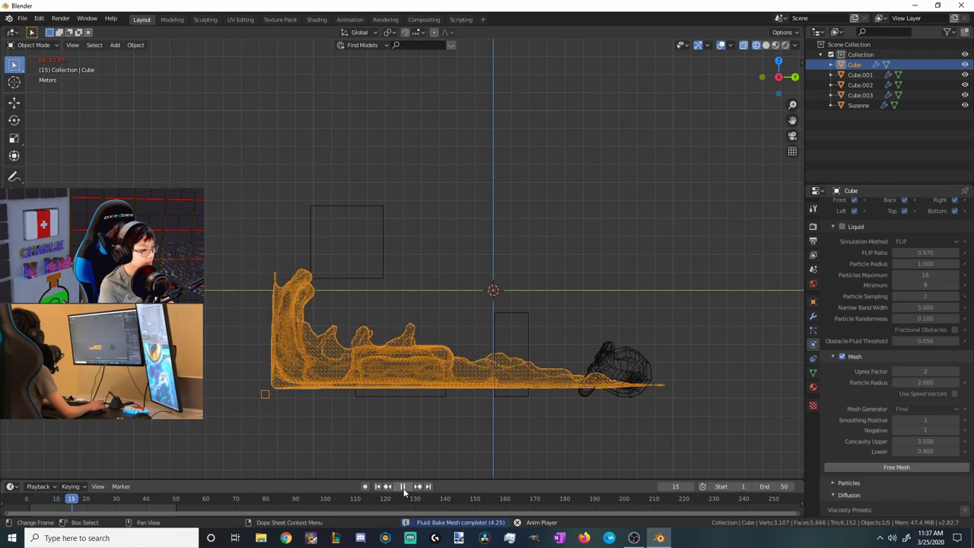
{"action": "left_click", "coordinate": [404, 487]}
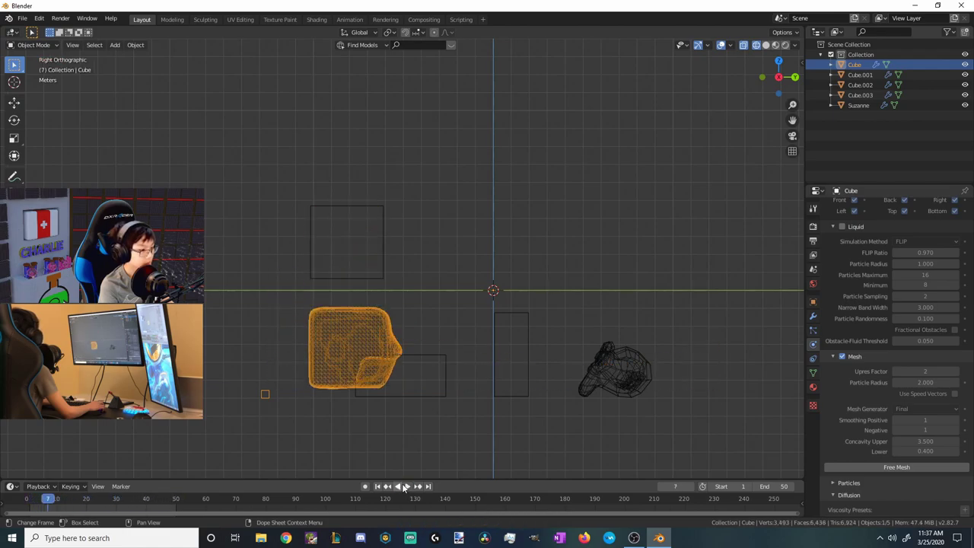
Play back the baked mesh animation and set the current frame to 49
{"action": "left_click", "coordinate": [407, 487]}
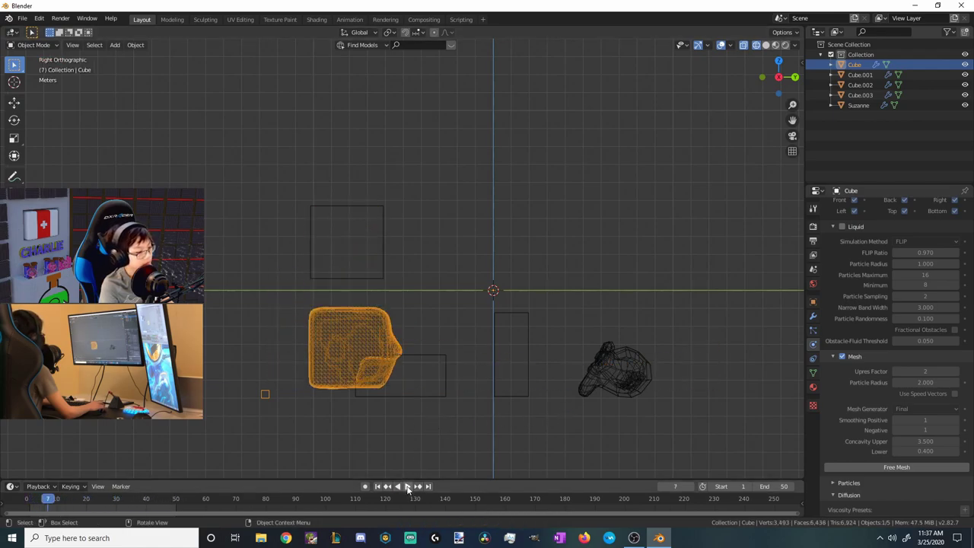
{"action": "left_click", "coordinate": [408, 486]}
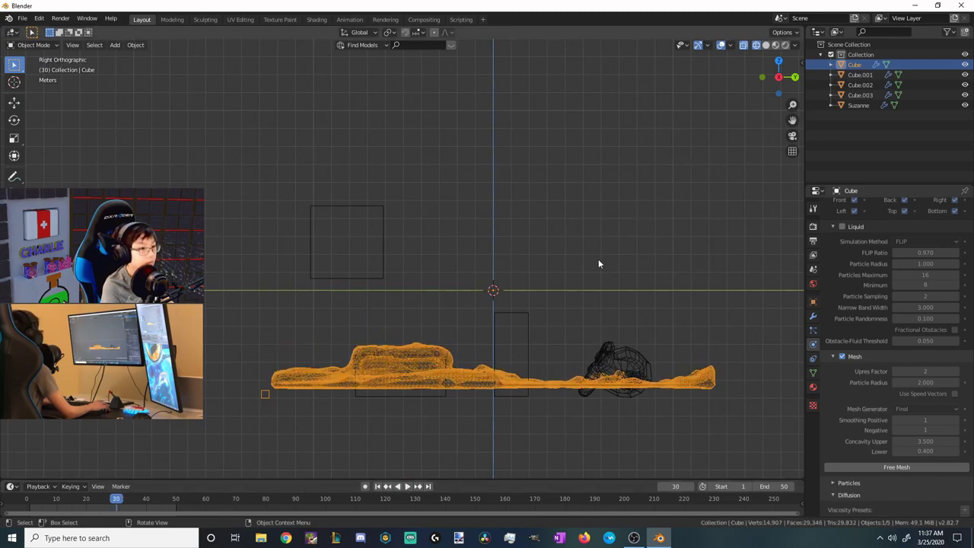
{"action": "left_click_drag", "start_coordinate": [165, 502], "coordinate": [173, 504]}
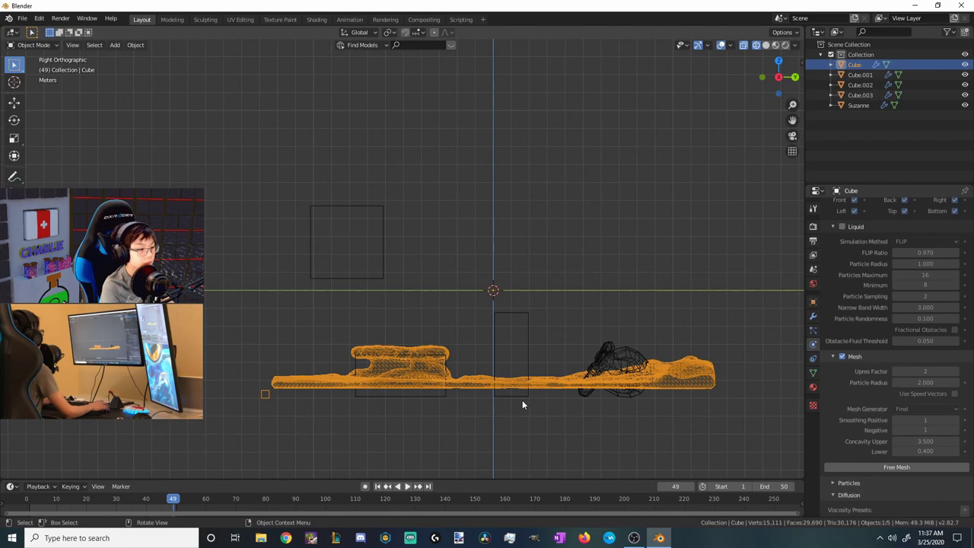
Move the two block obstacles and the monkey head together up about 0.5 m along Z
{"action": "scroll", "coordinate": [515, 402], "scroll_direction": "up", "scroll_amount": 2}
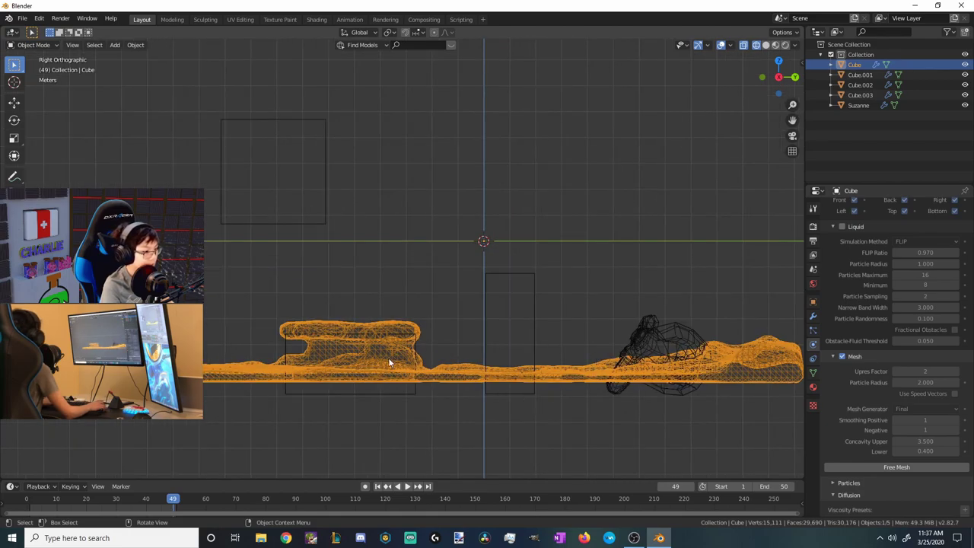
{"action": "left_click", "coordinate": [860, 74]}
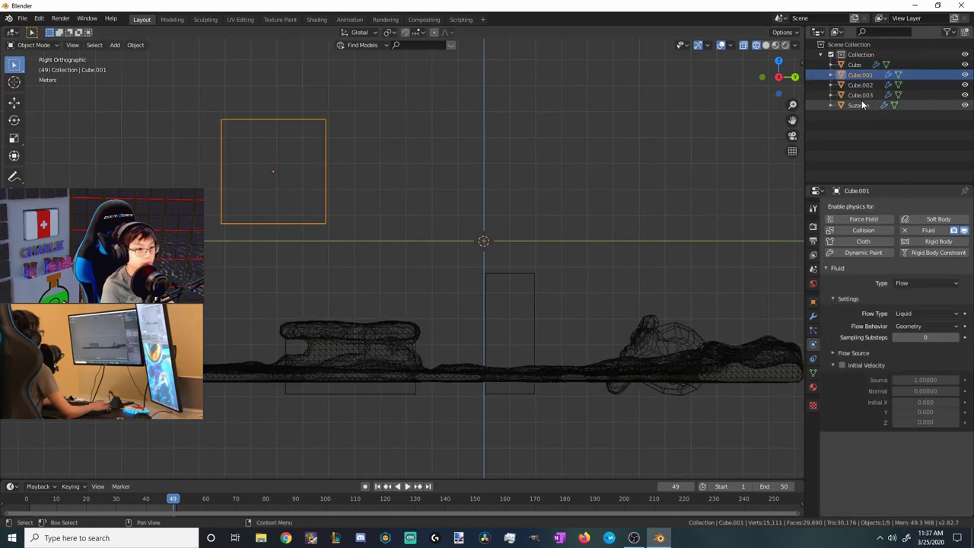
{"action": "left_click", "coordinate": [860, 85]}
{"action": "left_click", "coordinate": [863, 104], "text": "shift"}
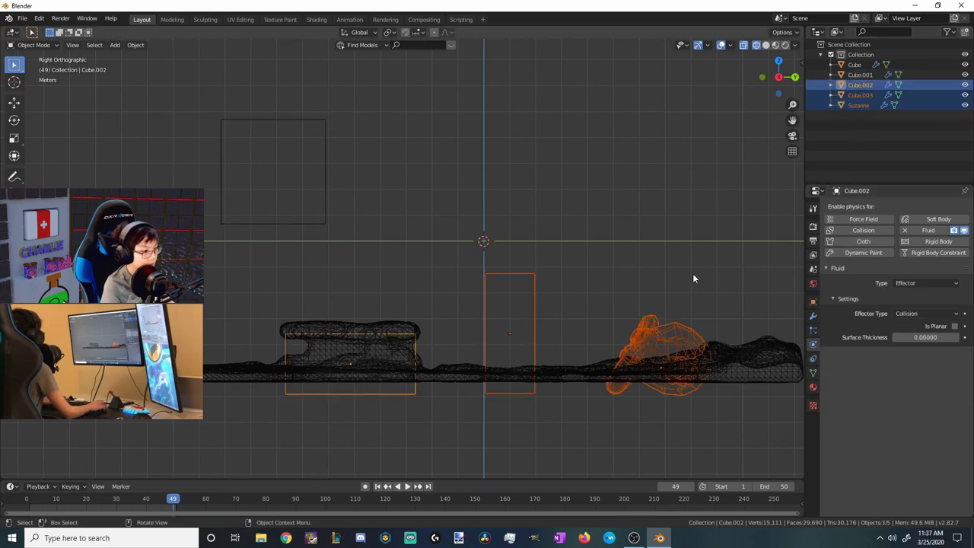
{"action": "key", "text": "g"}
{"action": "key", "text": "z"}
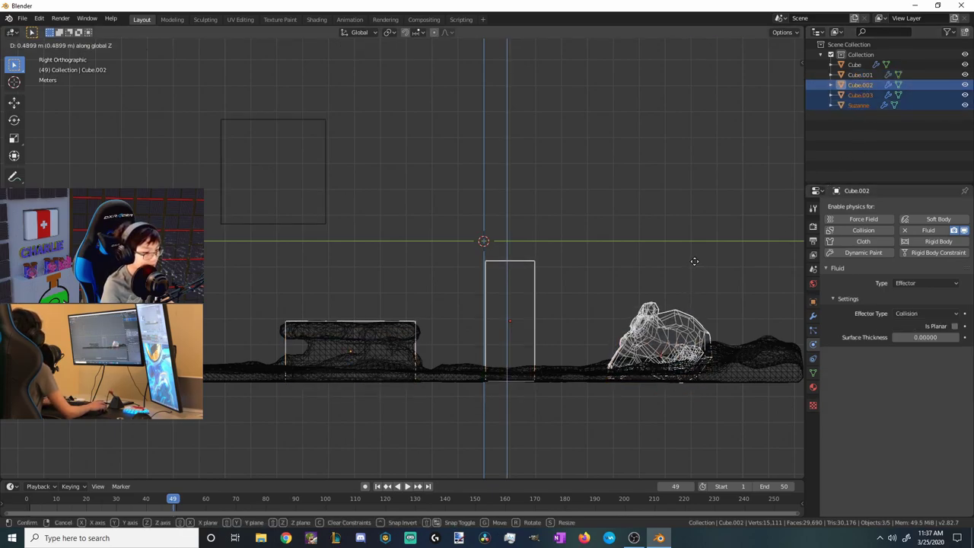
{"action": "left_click", "coordinate": [694, 260]}
{"action": "left_click", "coordinate": [639, 244]}
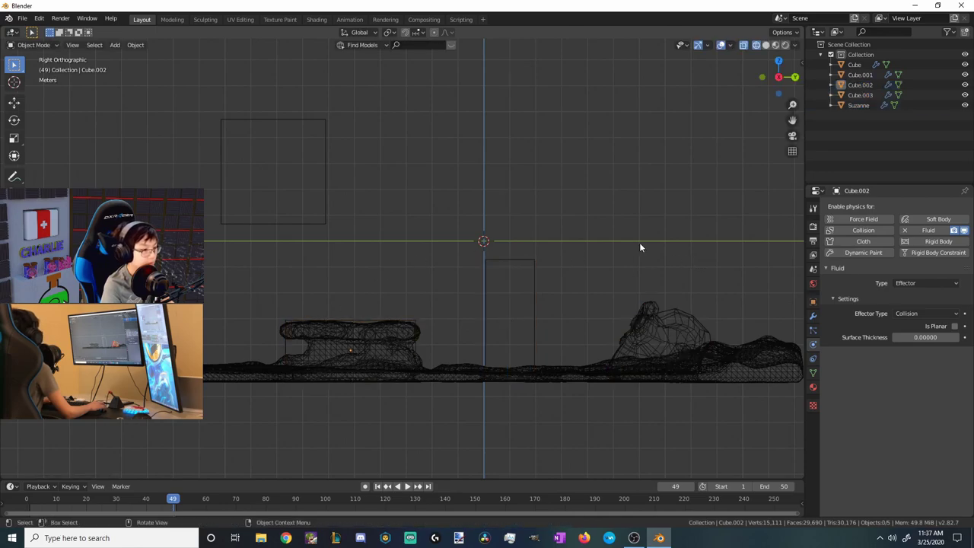
Add a plane mesh and scale it up until it extends well past the obstacles as a floor
{"action": "key", "text": "shift+a"}
{"action": "mouse_move", "coordinate": [373, 322]}
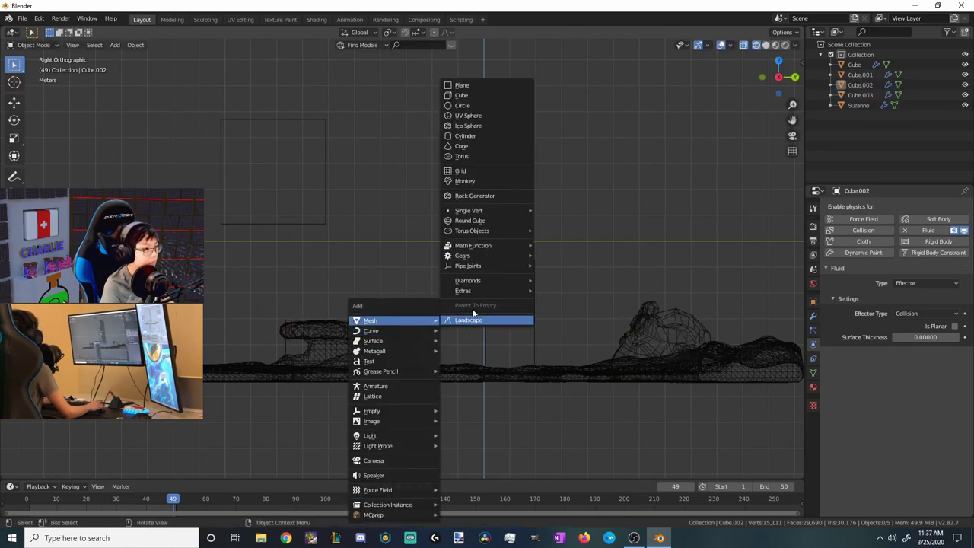
{"action": "left_click", "coordinate": [461, 85]}
{"action": "key", "text": "s"}
{"action": "left_click", "coordinate": [393, 257]}
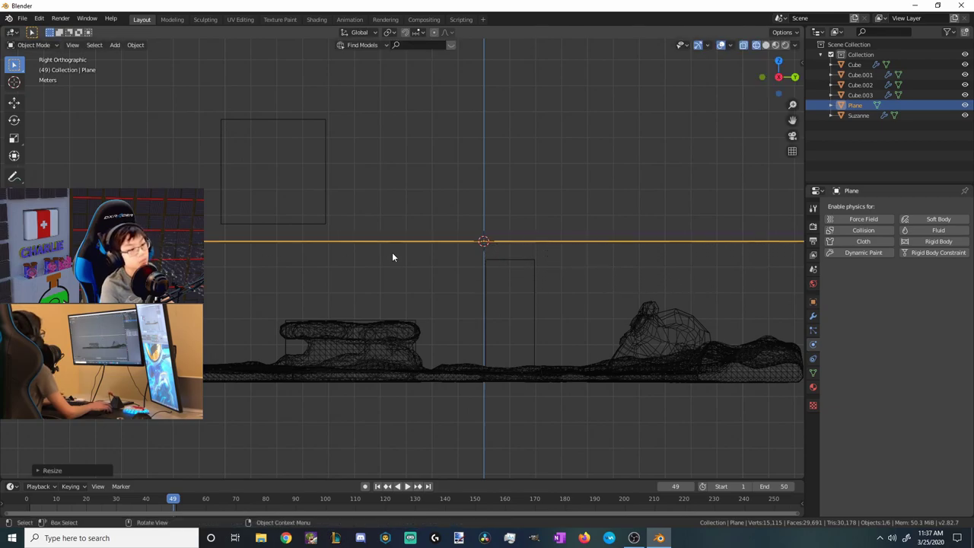
Lower the floor plane about 5.4 m along Z to the water's underside and shift it in the negative Y direction
{"action": "key", "text": "g"}
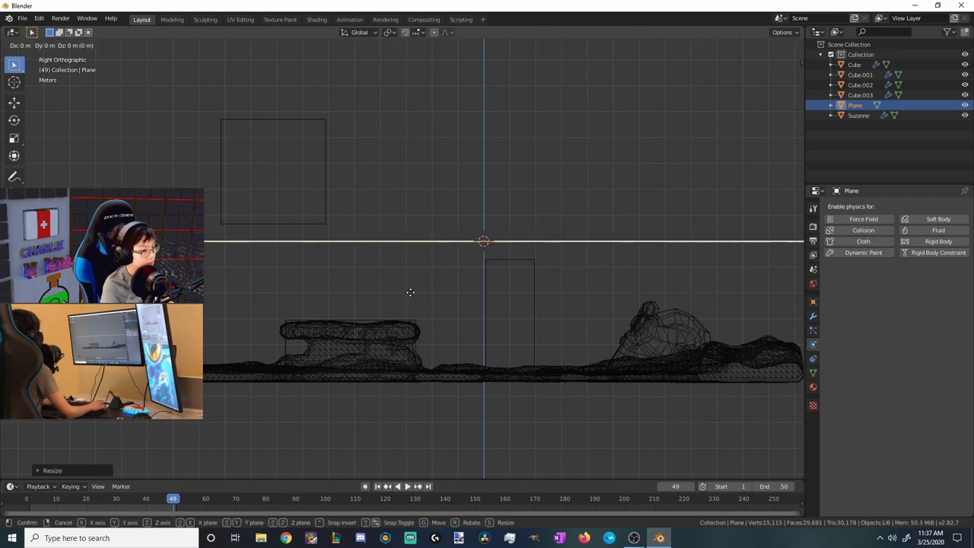
{"action": "key", "text": "z"}
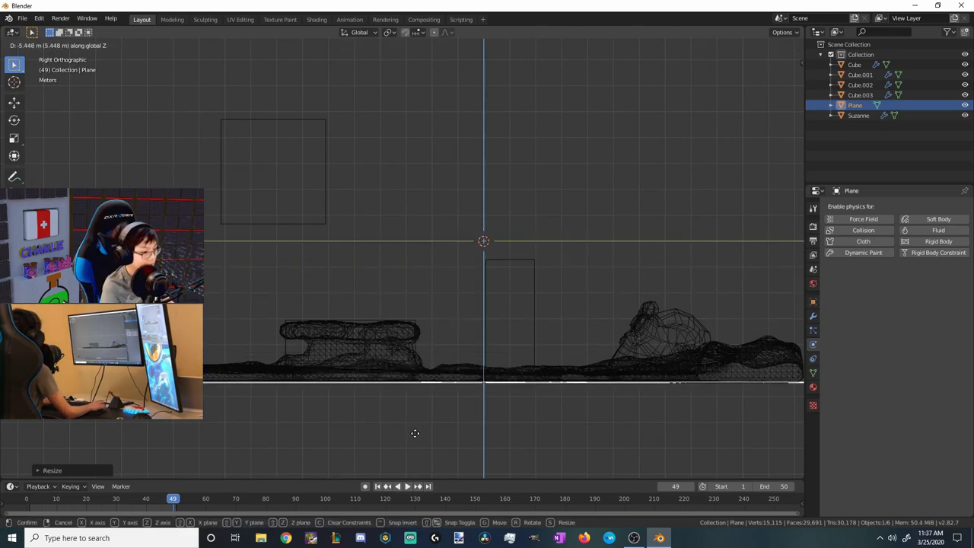
{"action": "left_click", "coordinate": [415, 433]}
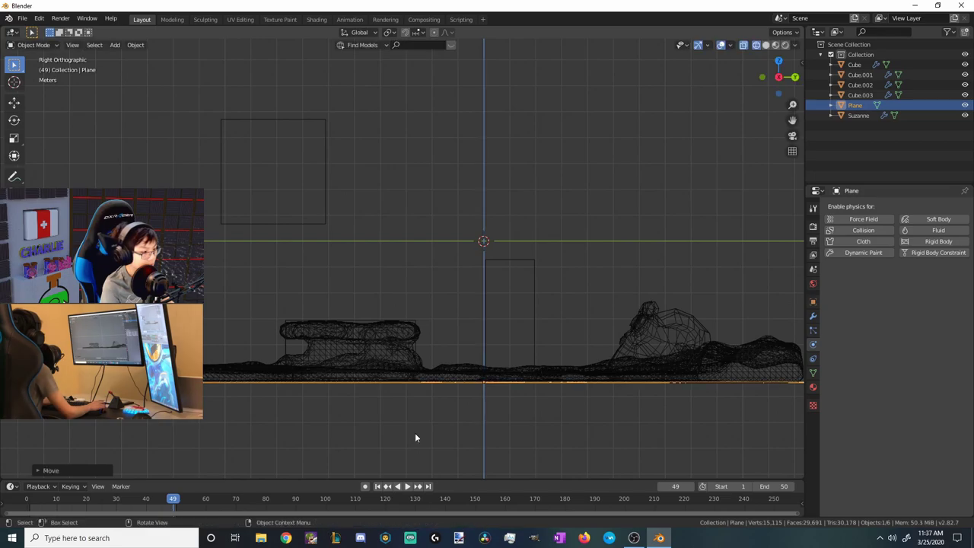
{"action": "key", "text": "g"}
{"action": "key", "text": "y"}
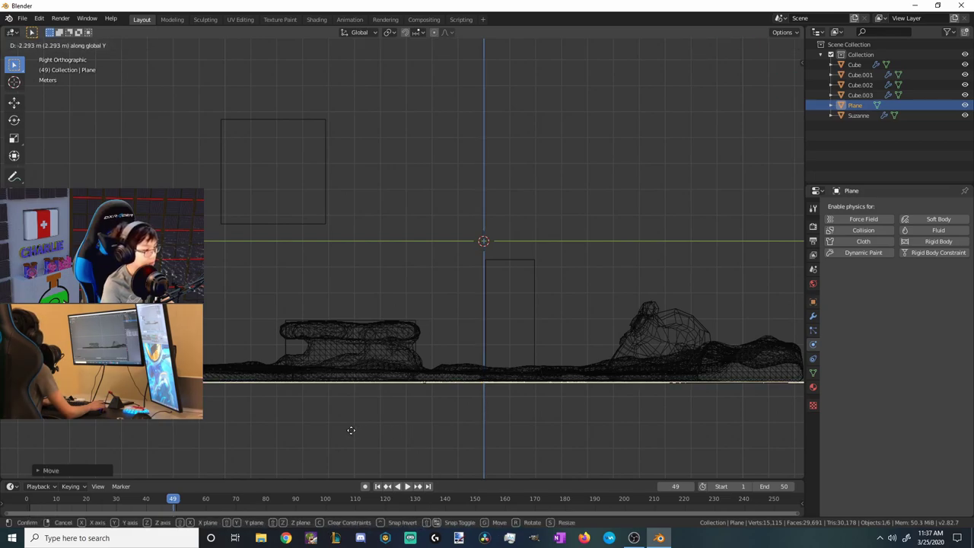
{"action": "left_click", "coordinate": [344, 426]}
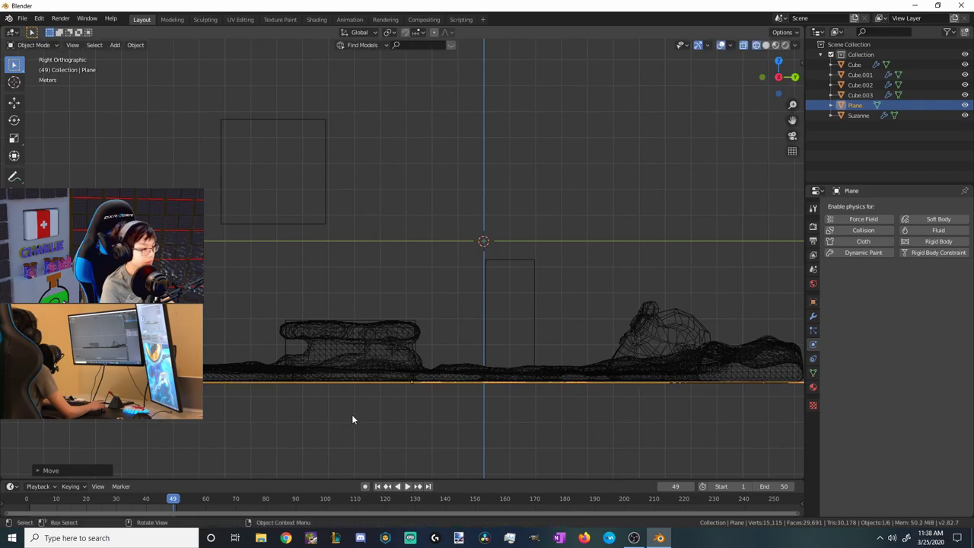
{"action": "scroll", "coordinate": [351, 413], "scroll_direction": "down", "scroll_amount": 1}
{"action": "middle_click_drag", "start_coordinate": [550, 277], "coordinate": [554, 299]}
{"action": "left_click", "coordinate": [554, 299]}
{"action": "middle_click_drag", "start_coordinate": [442, 358], "coordinate": [438, 353]}
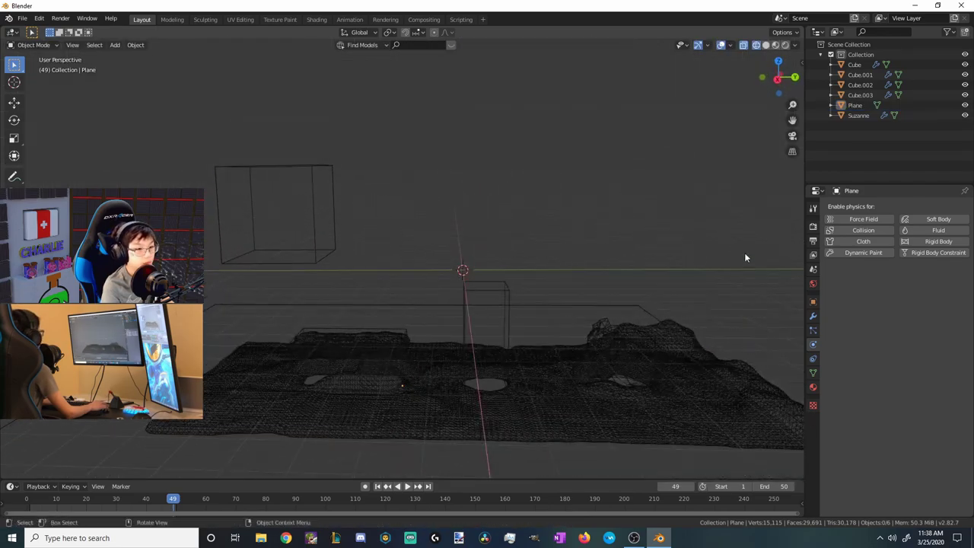
Set the World surface shader to Emission with an Environment Texture as its color
{"action": "left_click", "coordinate": [813, 285]}
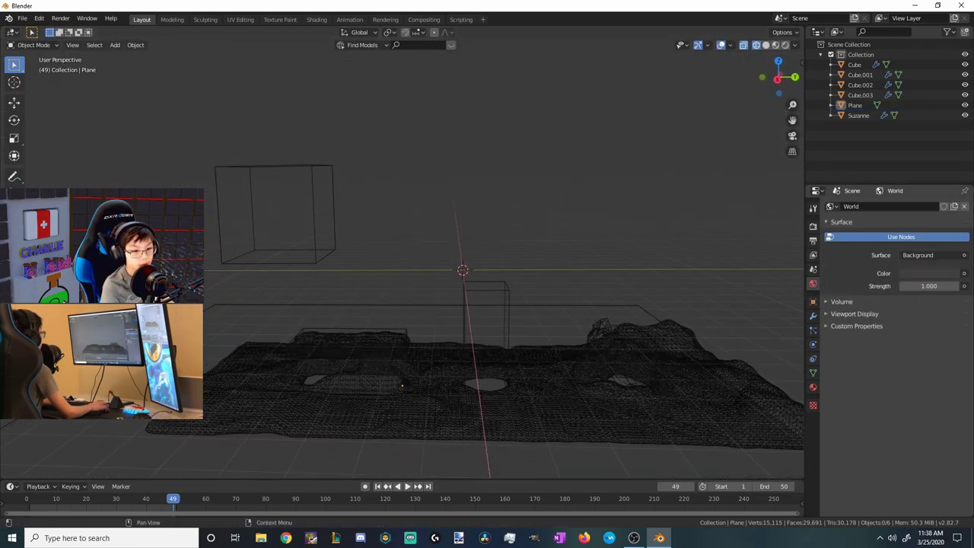
{"action": "left_click", "coordinate": [949, 255]}
{"action": "left_click", "coordinate": [841, 322]}
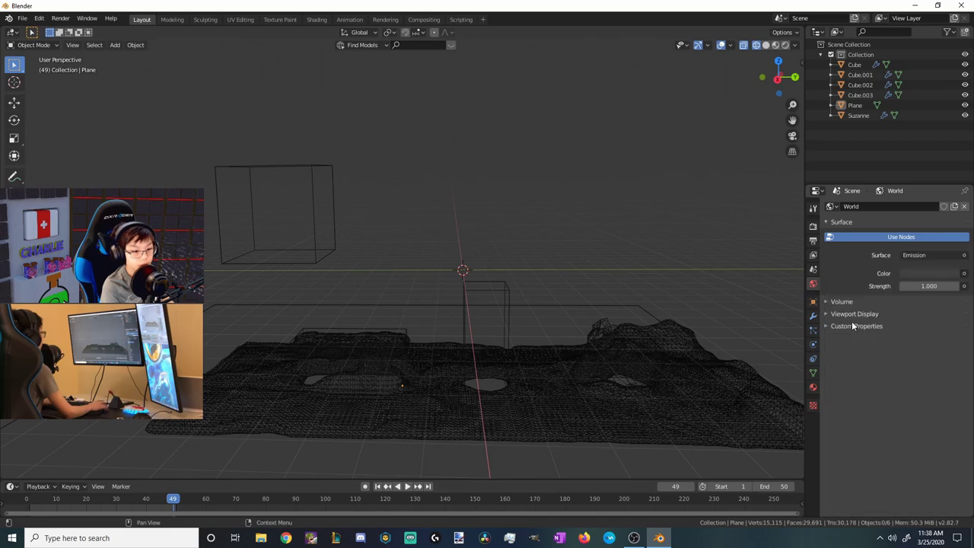
{"action": "left_click", "coordinate": [963, 275]}
{"action": "left_click", "coordinate": [765, 307]}
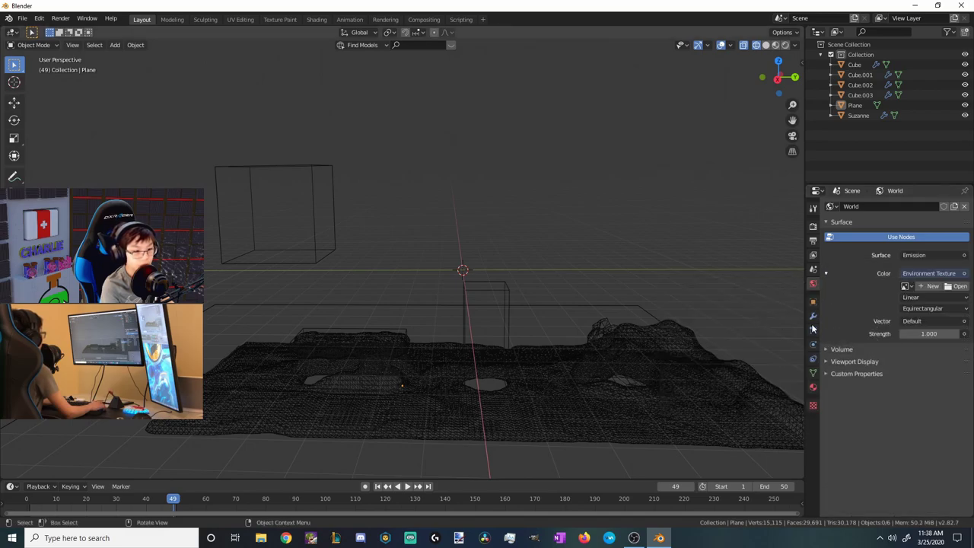
Find aft_lounge_16k.hdr in the downloads folder by filtering for "hdr" and open it as the World's environment image
{"action": "left_click", "coordinate": [956, 286]}
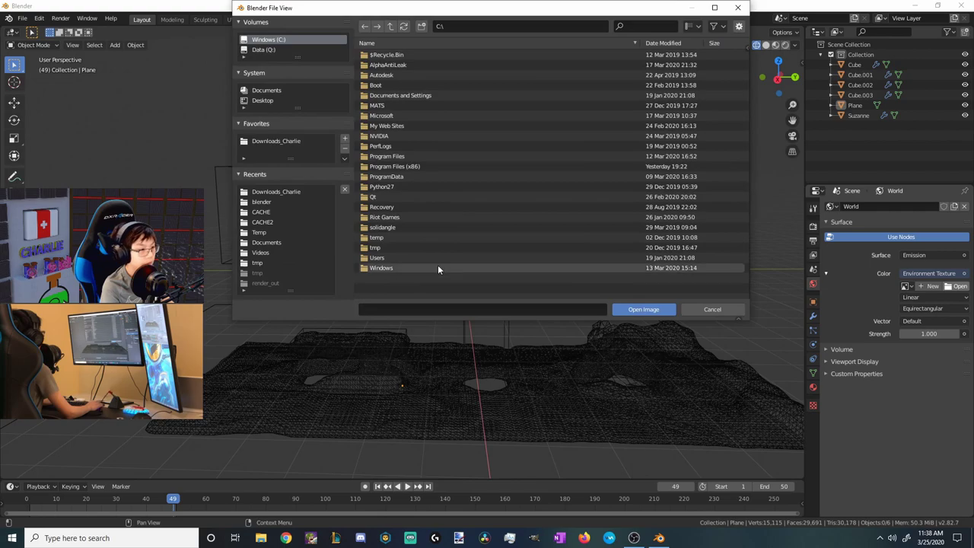
{"action": "left_click", "coordinate": [274, 192]}
{"action": "left_click", "coordinate": [638, 28]}
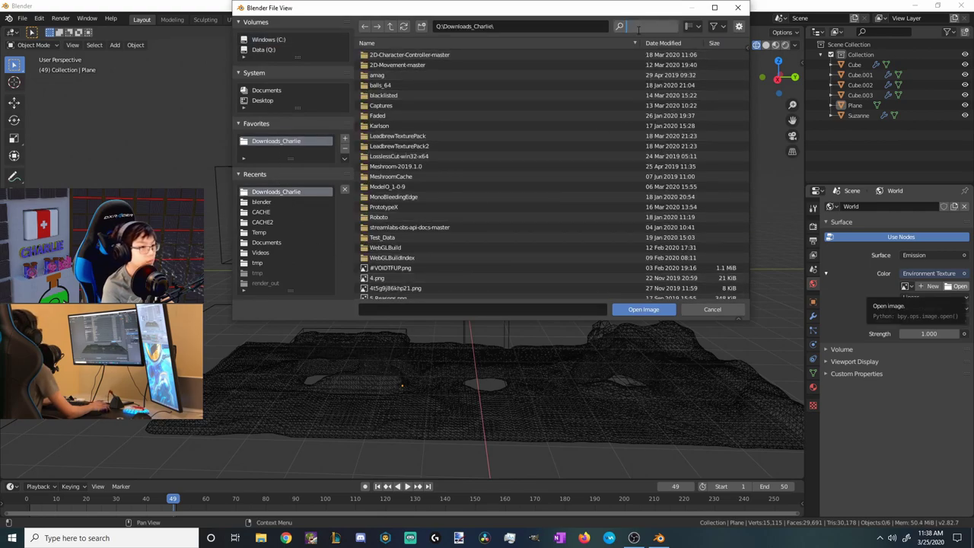
{"action": "type", "text": "hdr"}
{"action": "left_click", "coordinate": [397, 55]}
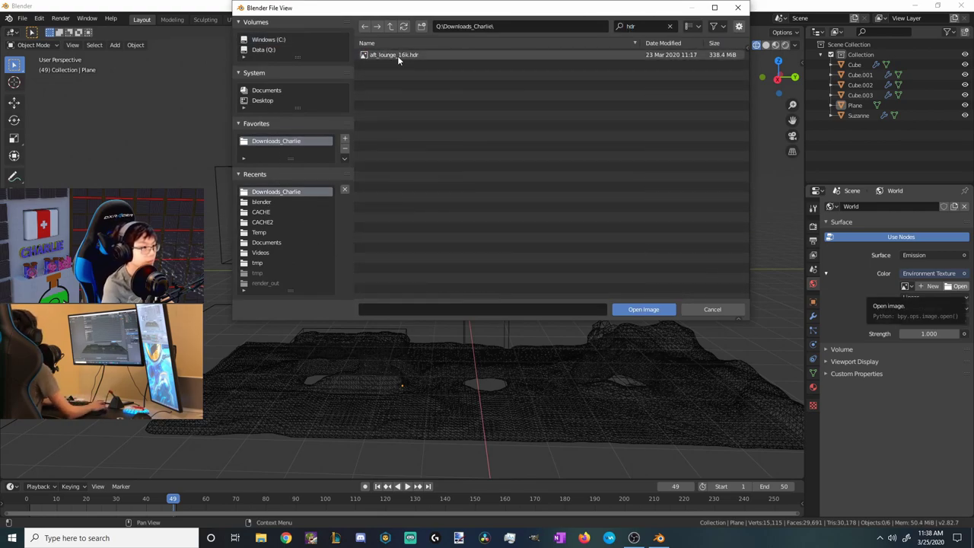
{"action": "left_click", "coordinate": [642, 309]}
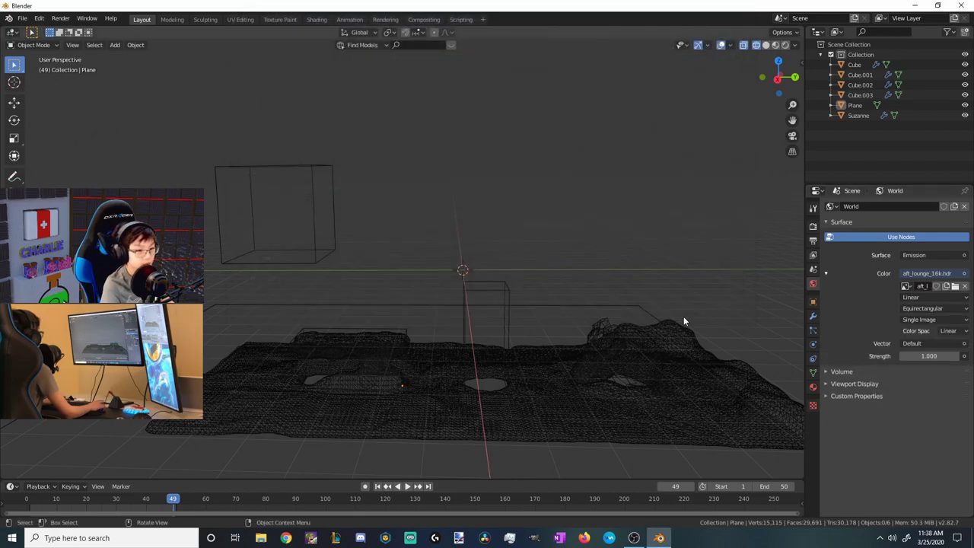
Show the scene in Material Preview shading and change the water domain material's Base Color to bright blue
{"action": "left_click", "coordinate": [775, 45]}
{"action": "scroll", "coordinate": [552, 391], "scroll_direction": "down", "scroll_amount": 1}
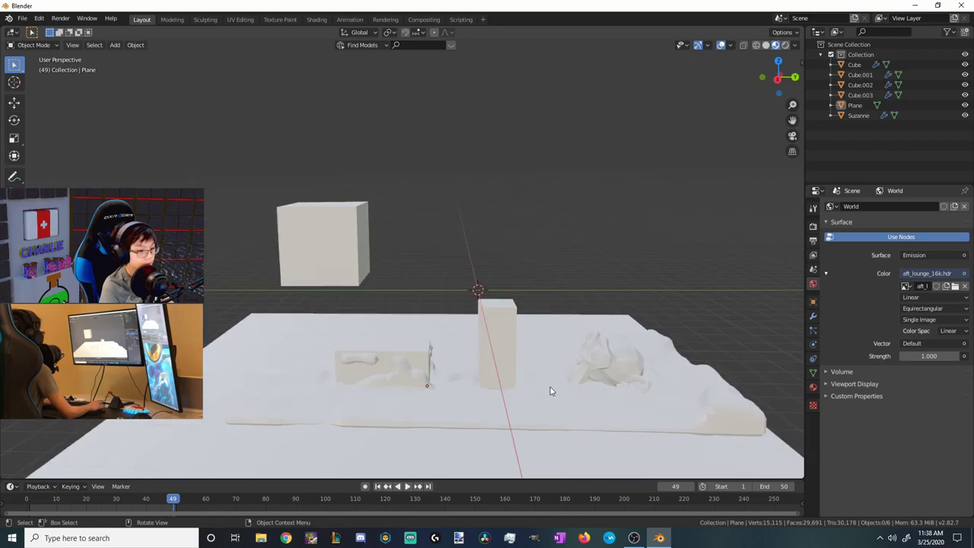
{"action": "left_click", "coordinate": [858, 65]}
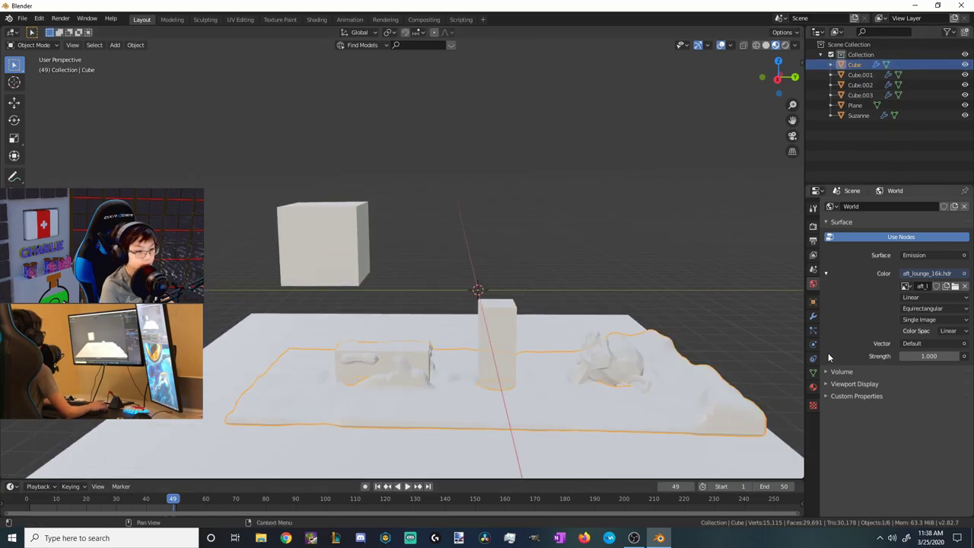
{"action": "left_click", "coordinate": [813, 387]}
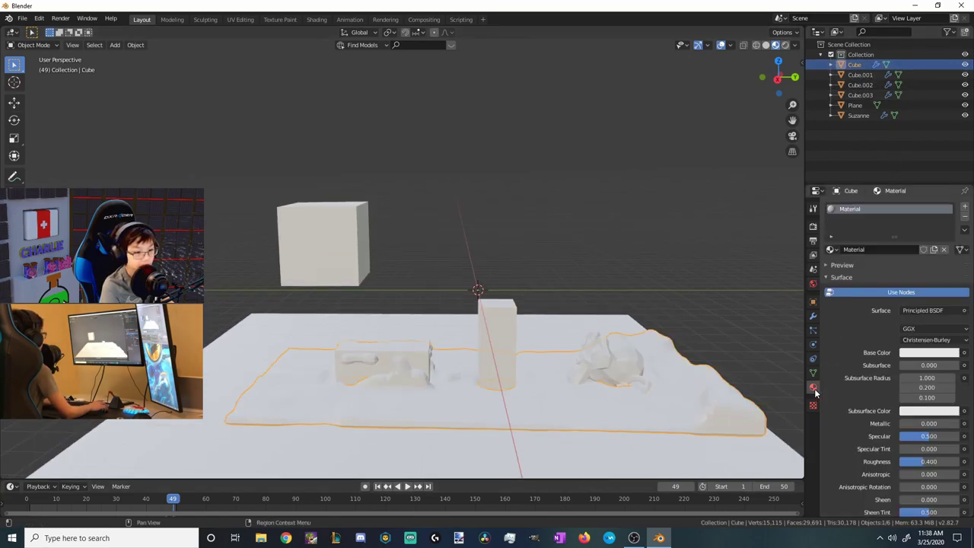
{"action": "left_click", "coordinate": [929, 352]}
{"action": "left_click_drag", "start_coordinate": [932, 237], "coordinate": [921, 216]}
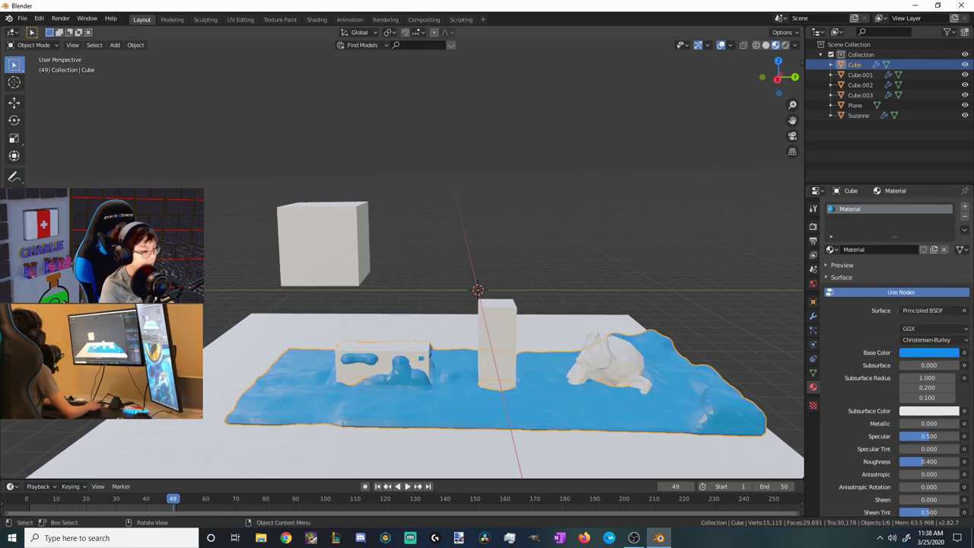
Move the floor plane in the positive Y direction so it extends beneath the far end of the water
{"action": "left_click", "coordinate": [427, 386]}
{"action": "key", "text": "g"}
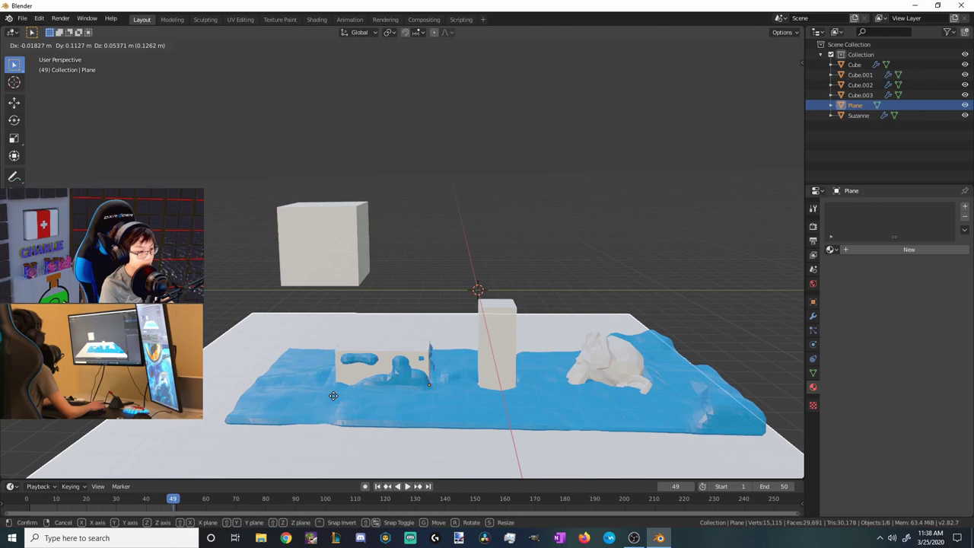
{"action": "key", "text": "y"}
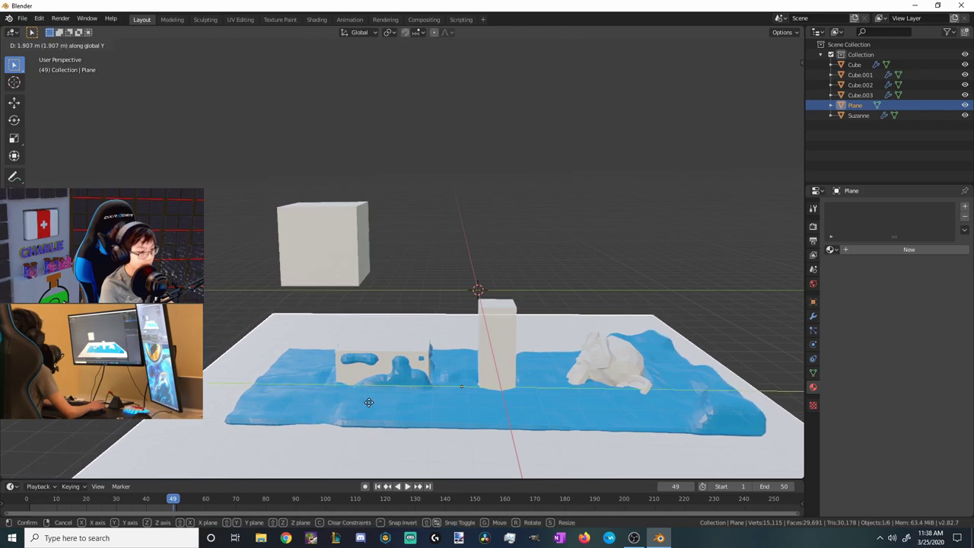
{"action": "left_click", "coordinate": [379, 403]}
Set the Roughness of the water domain's material to 0
{"action": "left_click", "coordinate": [282, 410]}
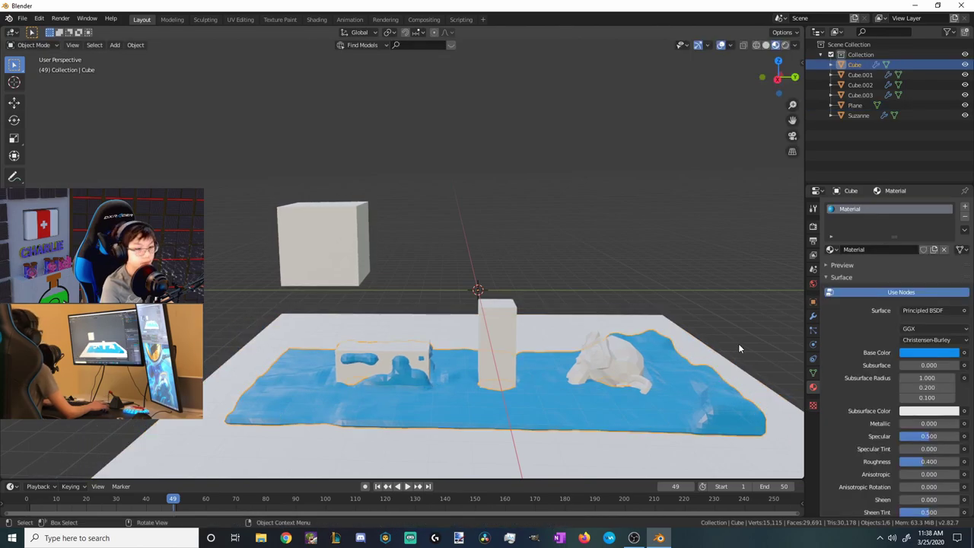
{"action": "scroll", "coordinate": [930, 363], "scroll_direction": "down", "scroll_amount": 1}
{"action": "scroll", "coordinate": [909, 384], "scroll_direction": "down", "scroll_amount": 2}
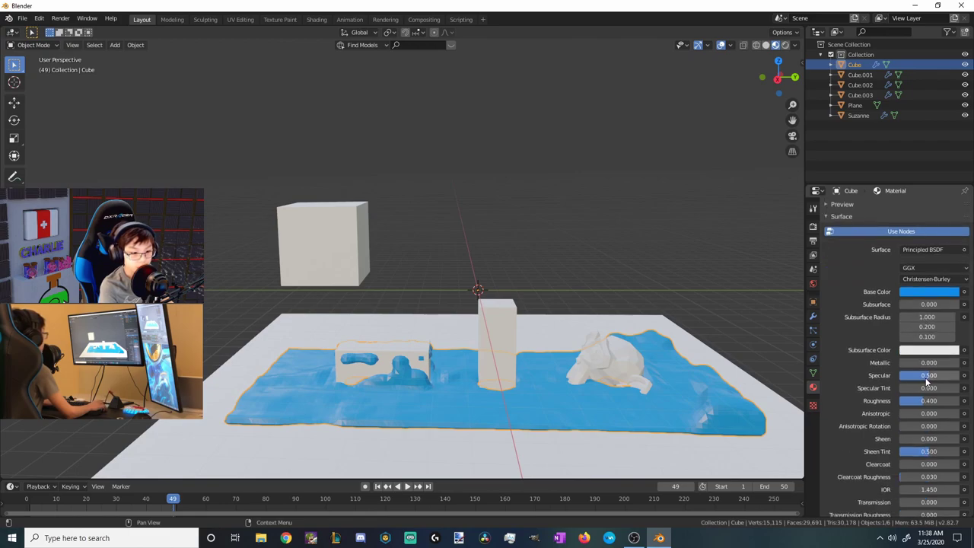
{"action": "scroll", "coordinate": [925, 388], "scroll_direction": "down", "scroll_amount": 1}
{"action": "left_click_drag", "start_coordinate": [928, 384], "coordinate": [849, 388]}
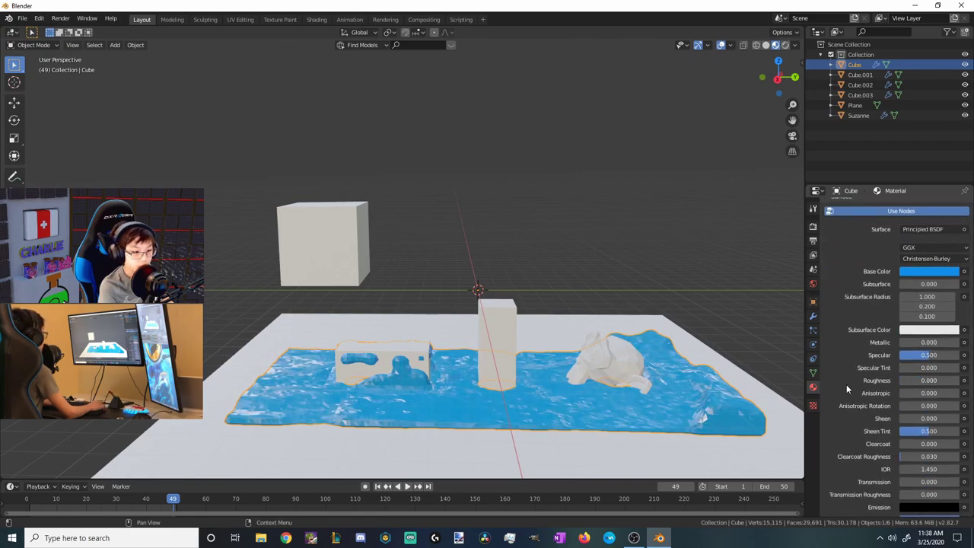
{"action": "scroll", "coordinate": [886, 384], "scroll_direction": "down", "scroll_amount": 1}
{"action": "scroll", "coordinate": [902, 389], "scroll_direction": "down", "scroll_amount": 1}
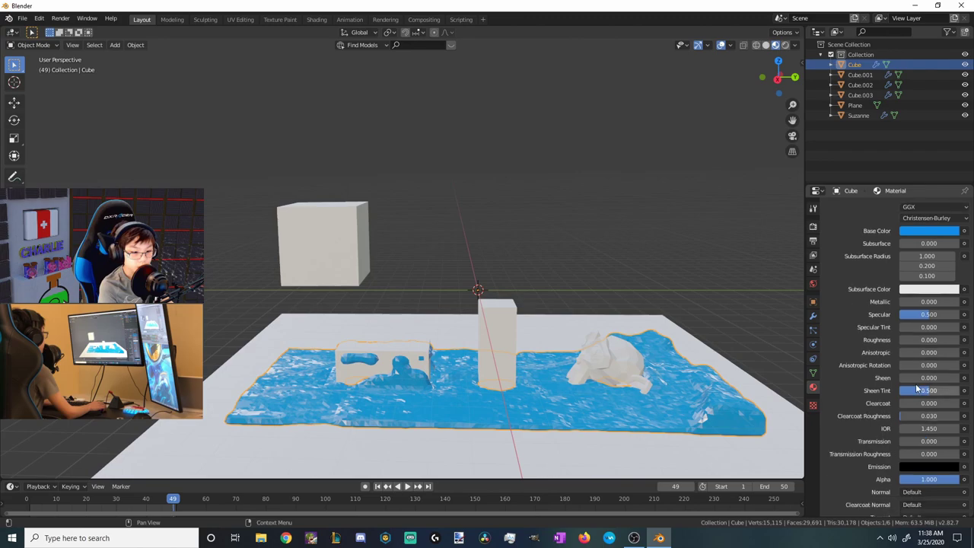
{"action": "scroll", "coordinate": [909, 411], "scroll_direction": "down", "scroll_amount": 1}
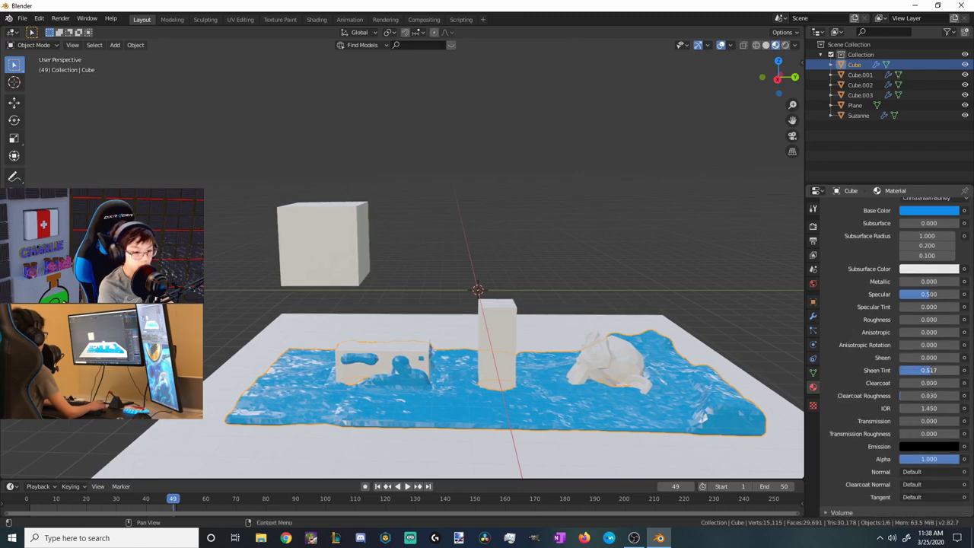
{"action": "mouse_move", "coordinate": [925, 385]}
{"action": "left_mouse_down"}
{"action": "mouse_move", "coordinate": [968, 384]}
{"action": "mouse_move", "coordinate": [917, 384]}
{"action": "left_mouse_up"}
{"action": "scroll", "coordinate": [930, 433], "scroll_direction": "up", "scroll_amount": 2}
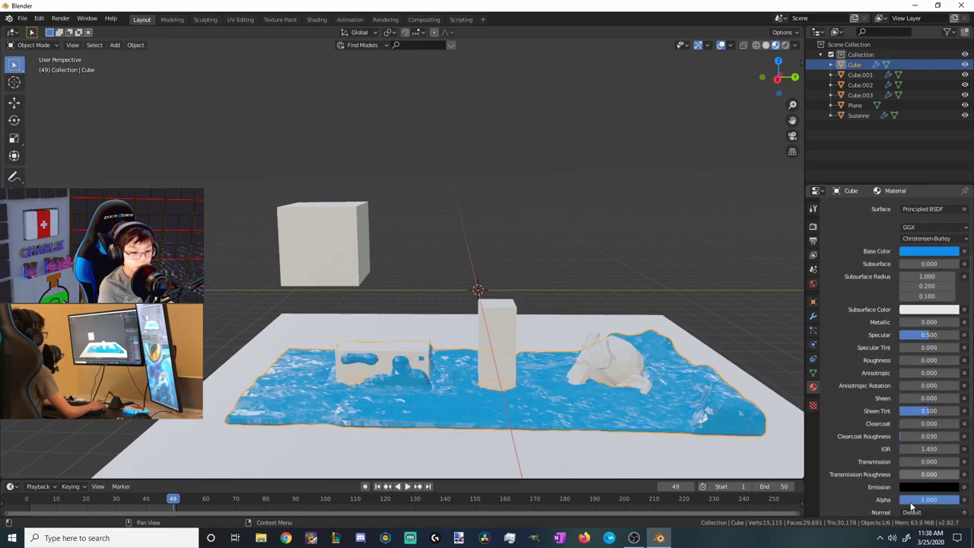
Give the tall box standing in the middle of the water a new material with a bright green Base Color
{"action": "scroll", "coordinate": [916, 489], "scroll_direction": "down", "scroll_amount": 1}
{"action": "scroll", "coordinate": [917, 480], "scroll_direction": "up", "scroll_amount": 6}
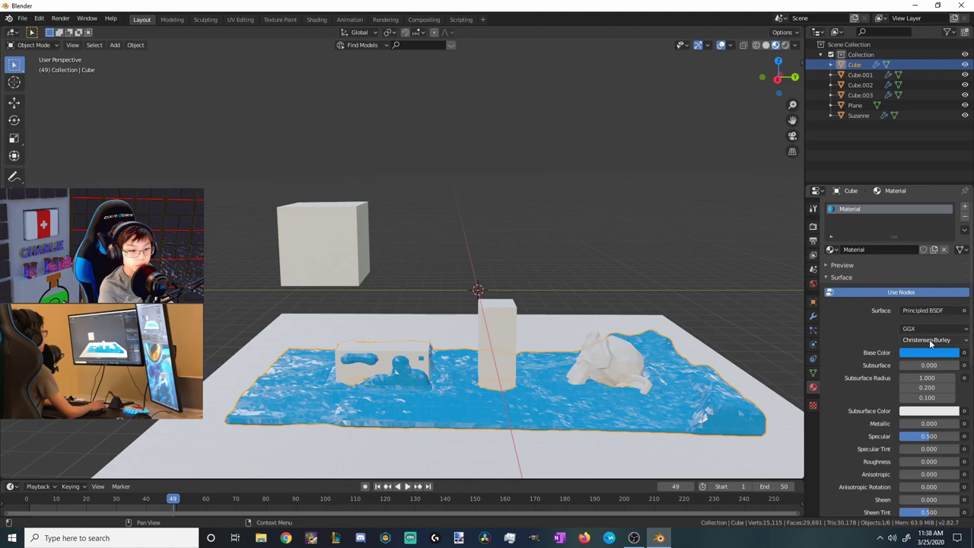
{"action": "left_click", "coordinate": [500, 338]}
{"action": "left_click", "coordinate": [832, 249]}
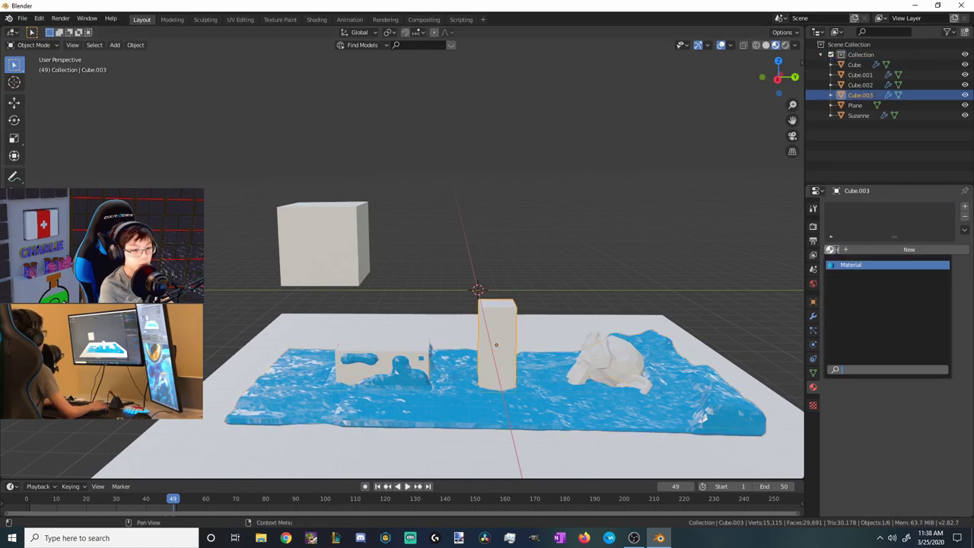
{"action": "left_click", "coordinate": [882, 250]}
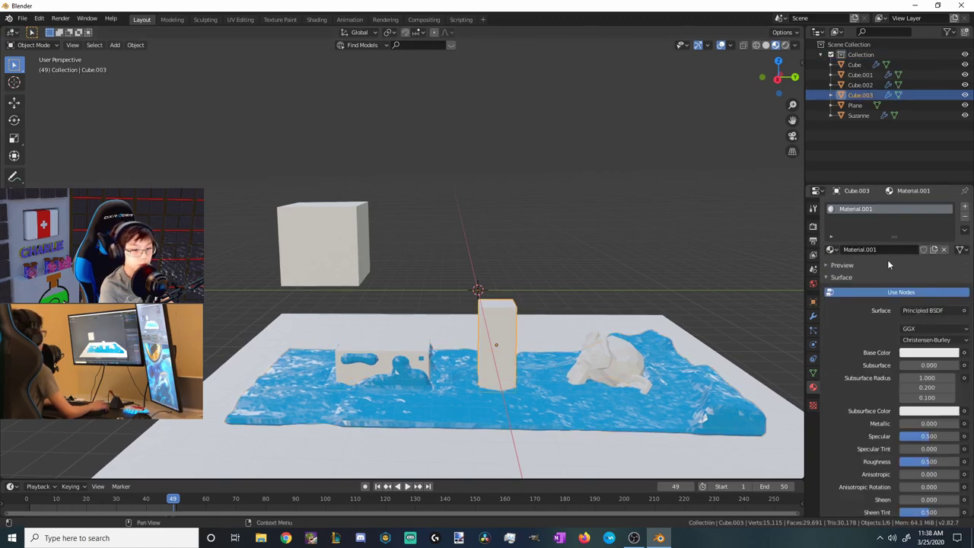
{"action": "left_click", "coordinate": [917, 355]}
{"action": "left_click_drag", "start_coordinate": [950, 217], "coordinate": [950, 280]}
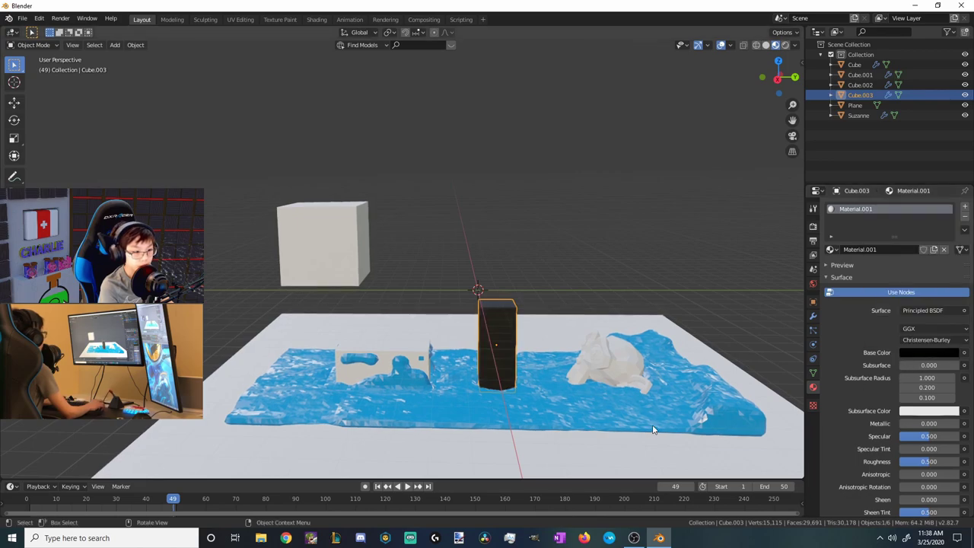
{"action": "left_click", "coordinate": [917, 355]}
{"action": "left_click_drag", "start_coordinate": [951, 272], "coordinate": [951, 206]}
{"action": "left_click_drag", "start_coordinate": [899, 238], "coordinate": [879, 217]}
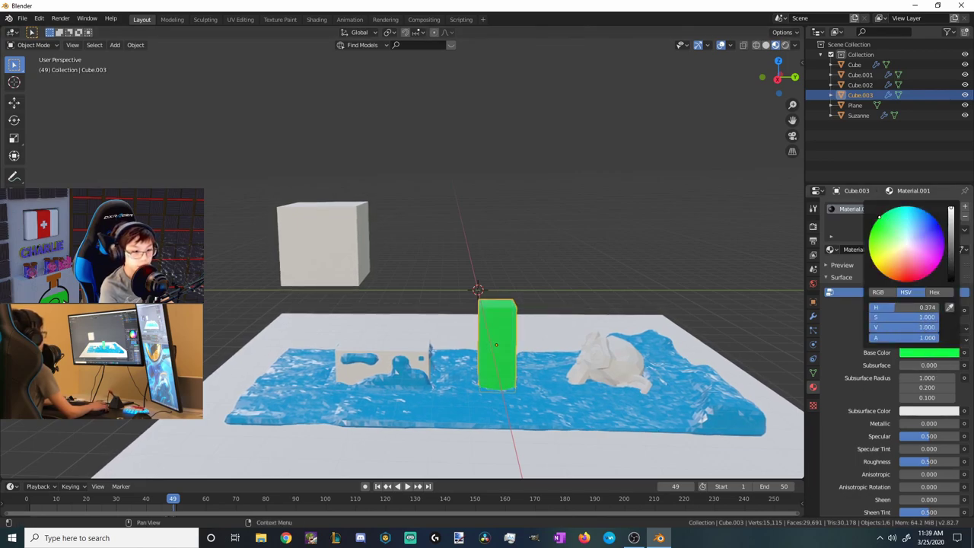
Change the tall box's surface shader to Glossy BSDF and make its Color bright green
{"action": "scroll", "coordinate": [913, 305], "scroll_direction": "down", "scroll_amount": 2}
{"action": "left_click", "coordinate": [921, 272]}
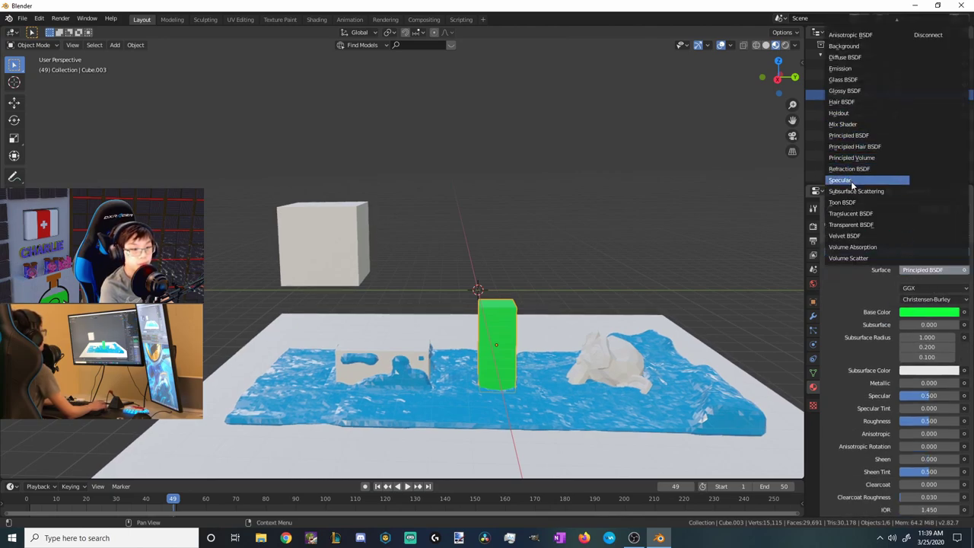
{"action": "left_click", "coordinate": [856, 91]}
{"action": "left_click", "coordinate": [928, 327]}
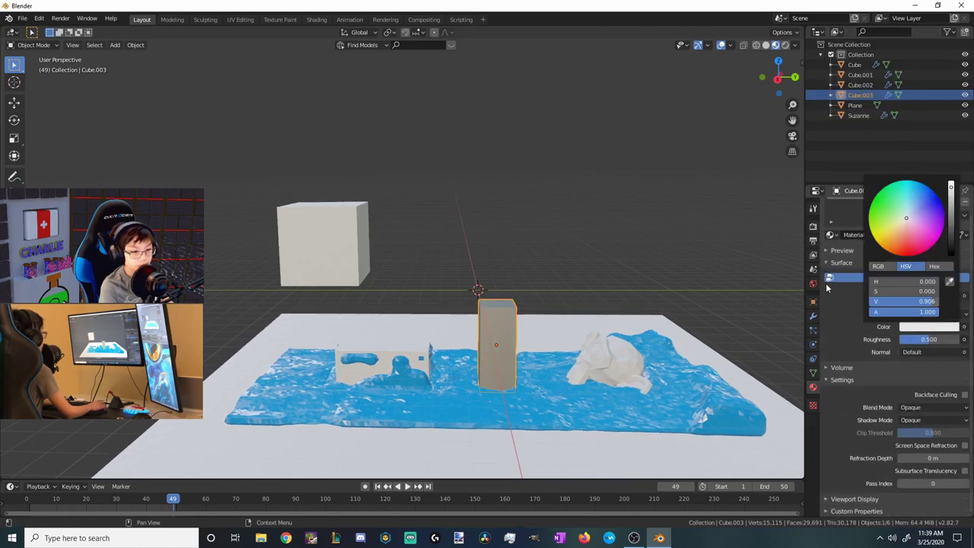
{"action": "left_click", "coordinate": [920, 326]}
{"action": "left_click", "coordinate": [884, 223]}
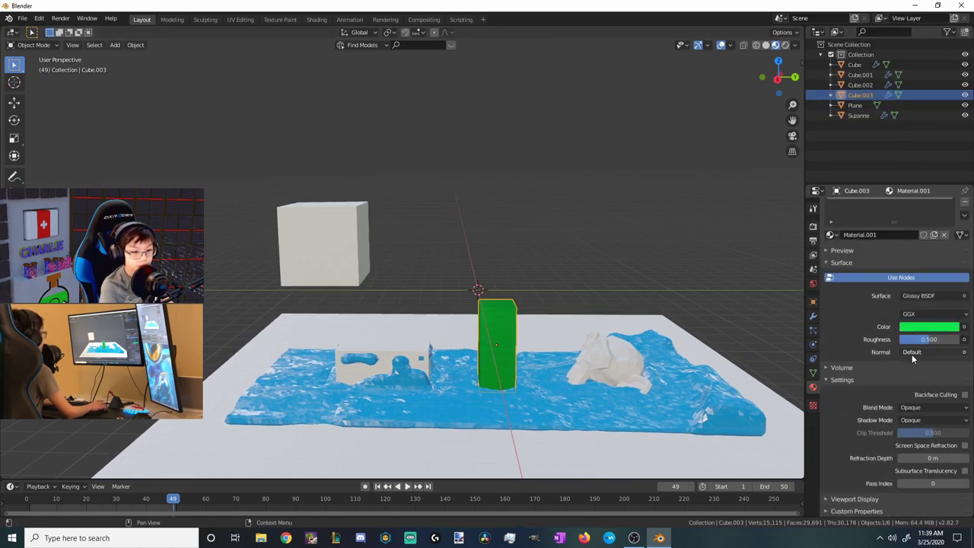
Give the monkey head a new material with a Glossy BSDF surface and a red Color
{"action": "left_click", "coordinate": [608, 369]}
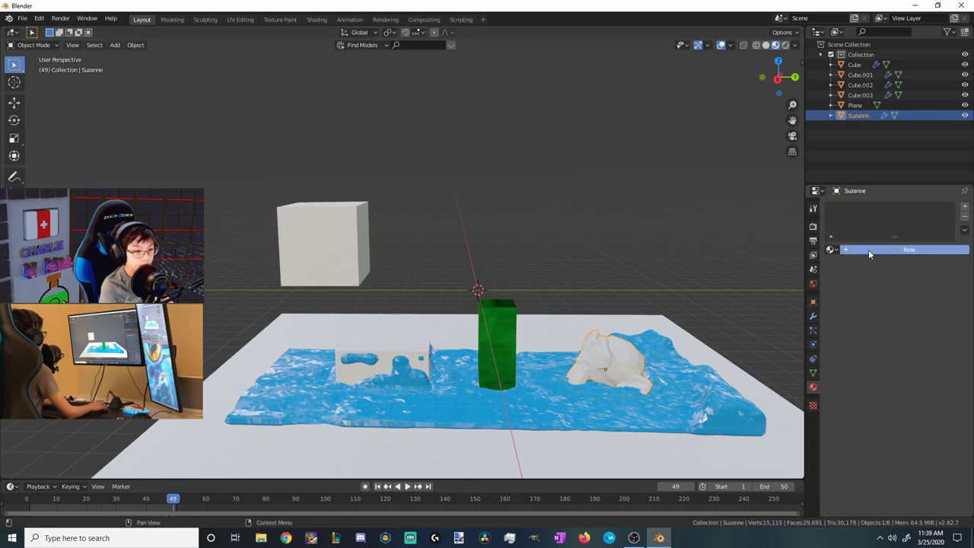
{"action": "left_click", "coordinate": [868, 249]}
{"action": "left_click", "coordinate": [924, 312]}
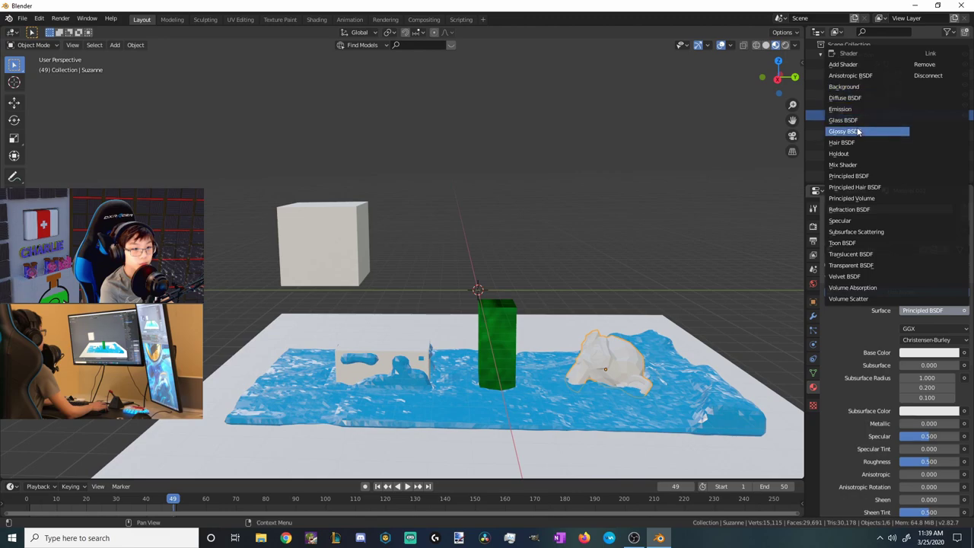
{"action": "left_click", "coordinate": [856, 120]}
{"action": "left_click", "coordinate": [925, 342]}
{"action": "left_click_drag", "start_coordinate": [904, 260], "coordinate": [906, 271]}
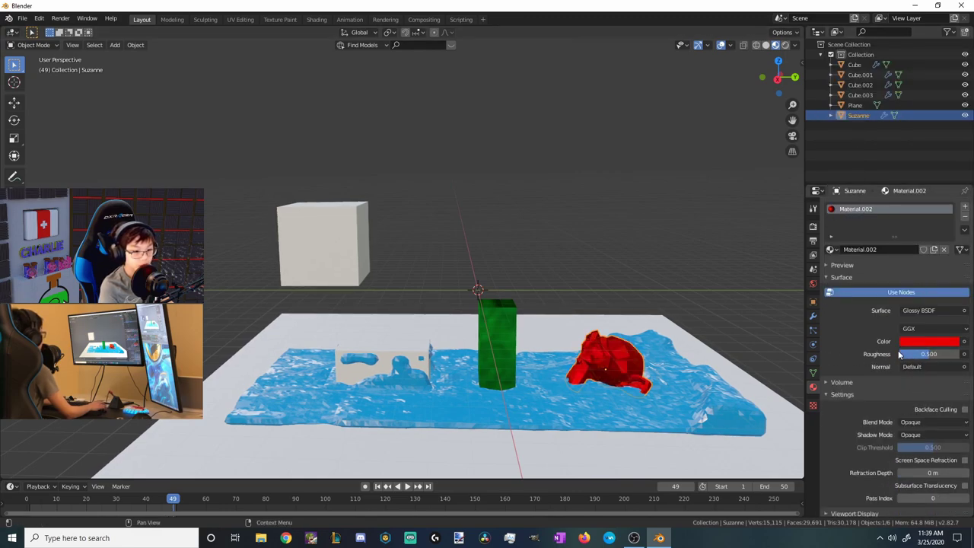
Set the Roughness of the monkey head's glossy material to 0 and change its Color to orange
{"action": "left_click_drag", "start_coordinate": [929, 356], "coordinate": [897, 355]}
{"action": "left_click", "coordinate": [942, 344]}
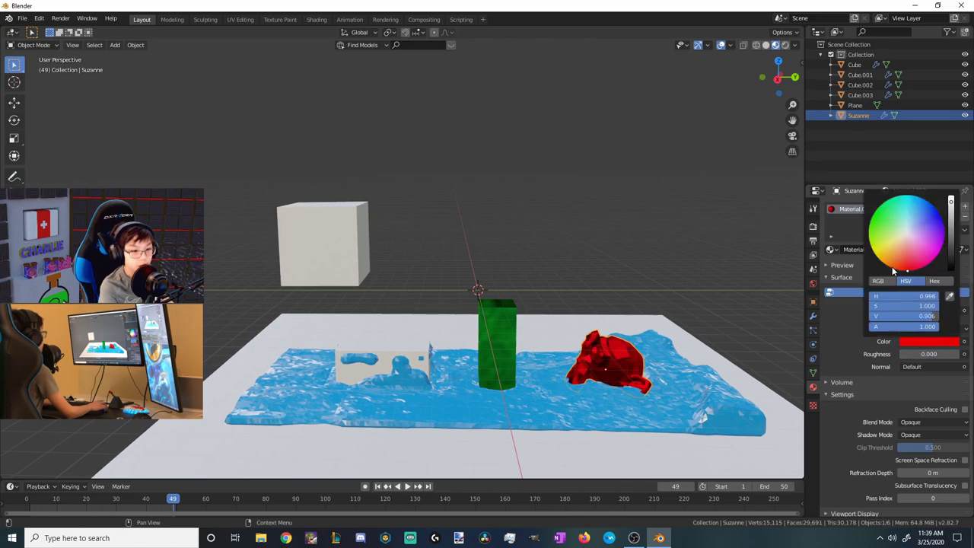
{"action": "left_click", "coordinate": [888, 266]}
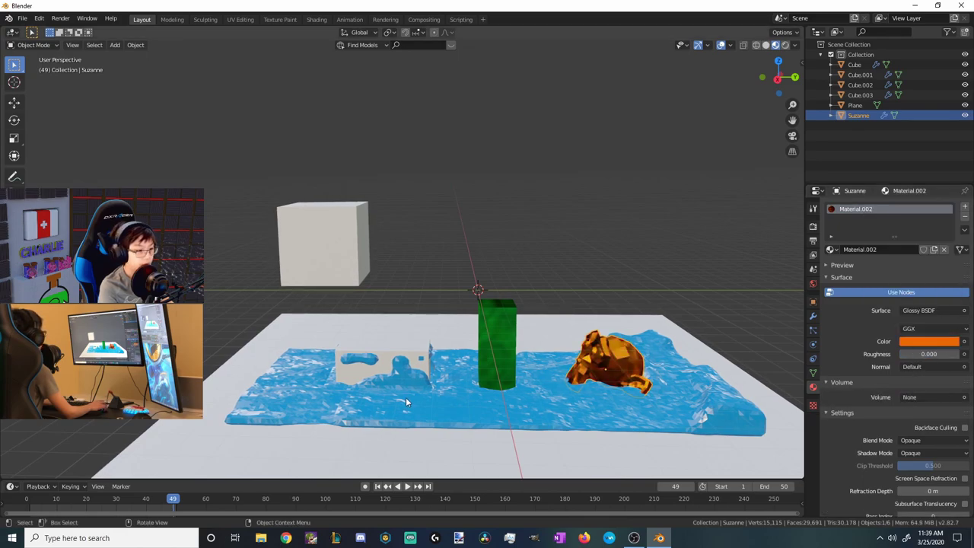
Give the low wide box obstacle a new material and change its surface shader to Glossy BSDF
{"action": "left_click", "coordinate": [385, 368]}
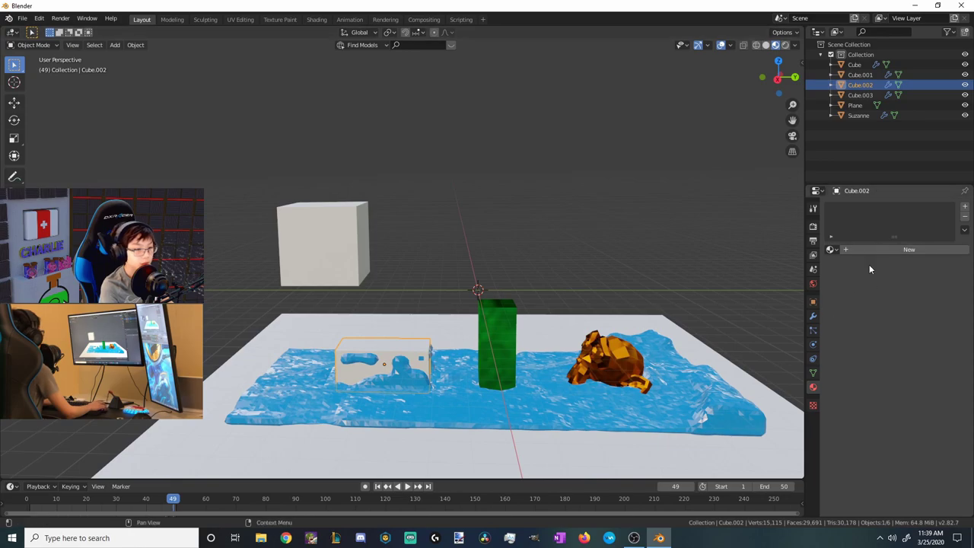
{"action": "left_click", "coordinate": [884, 249]}
{"action": "left_click", "coordinate": [924, 353]}
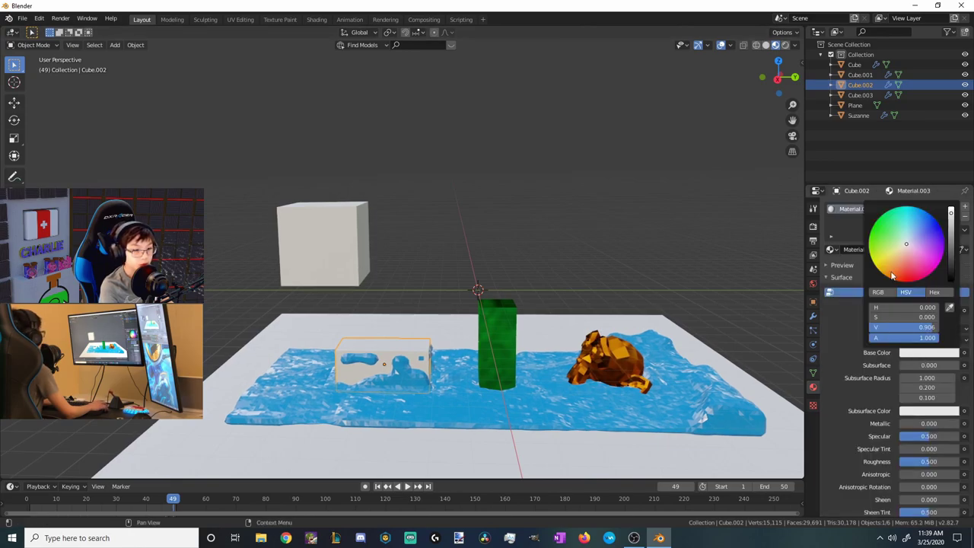
{"action": "left_click", "coordinate": [920, 311]}
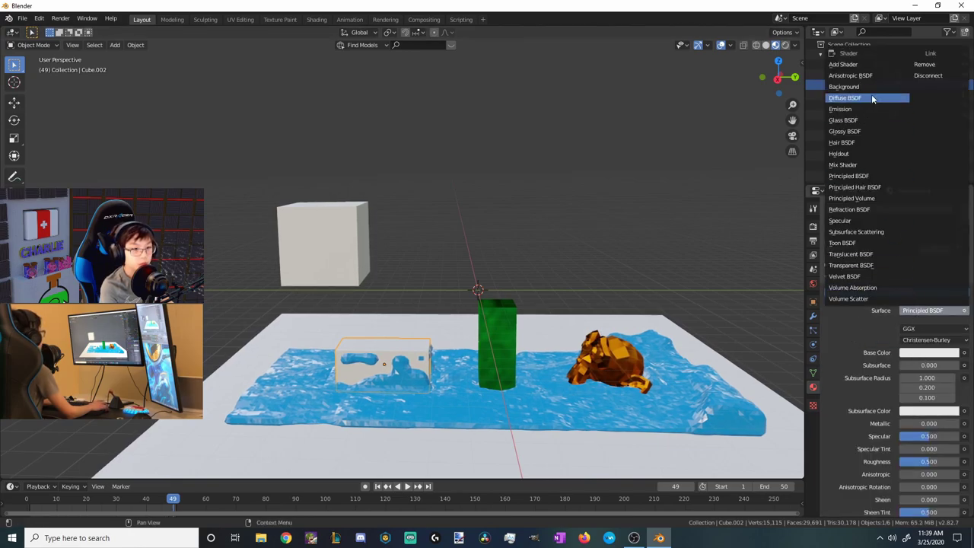
{"action": "left_click", "coordinate": [854, 130]}
Change the low box's glossy Color to magenta and set its Roughness to 0
{"action": "left_click", "coordinate": [916, 343]}
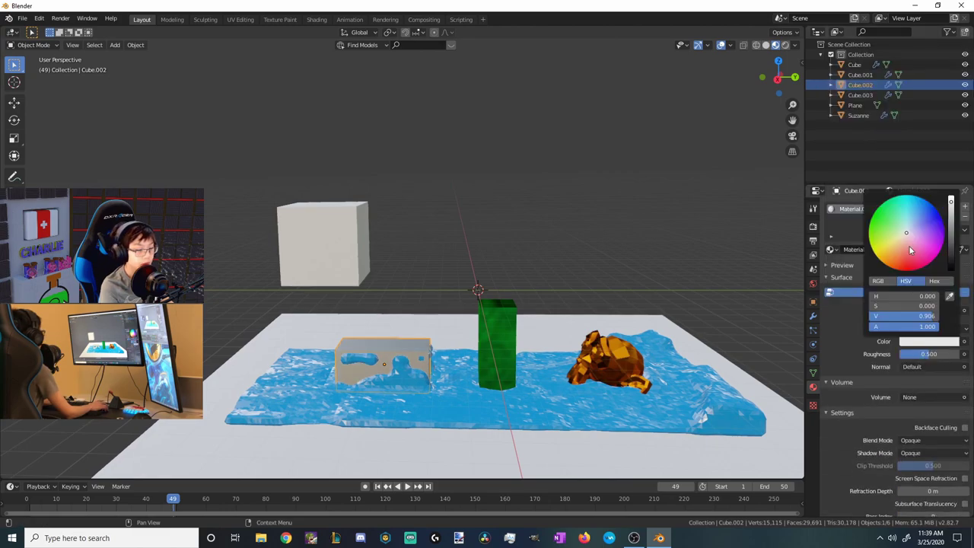
{"action": "left_click_drag", "start_coordinate": [926, 221], "coordinate": [915, 198]}
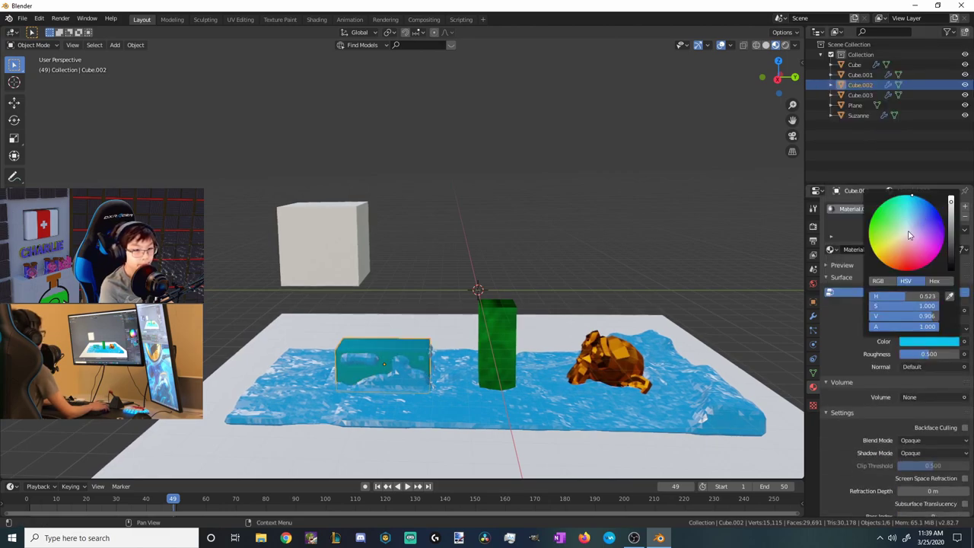
{"action": "left_click_drag", "start_coordinate": [909, 235], "coordinate": [926, 265]}
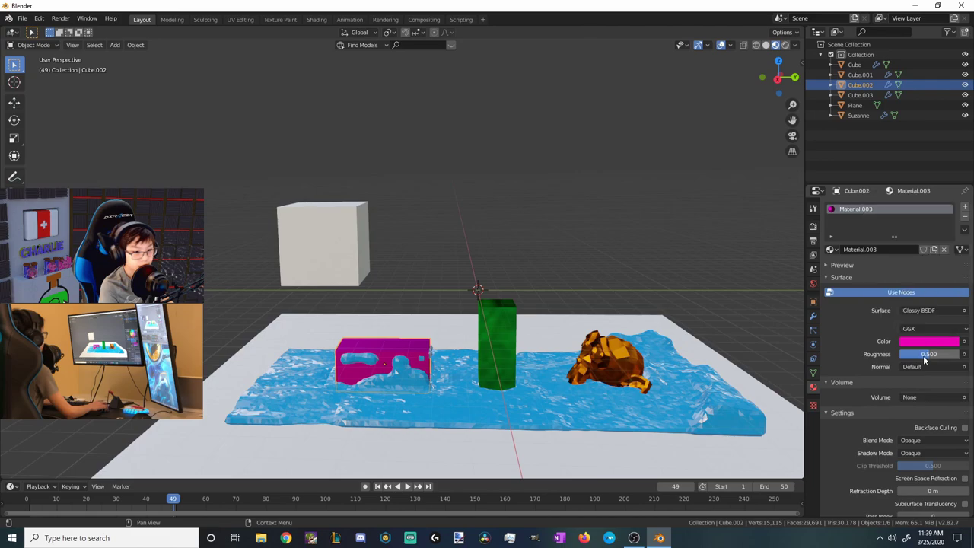
{"action": "left_click_drag", "start_coordinate": [924, 357], "coordinate": [867, 359]}
Delete the white cube floating above the obstacles (Cube.001)
{"action": "scroll", "coordinate": [446, 349], "scroll_direction": "down", "scroll_amount": 3}
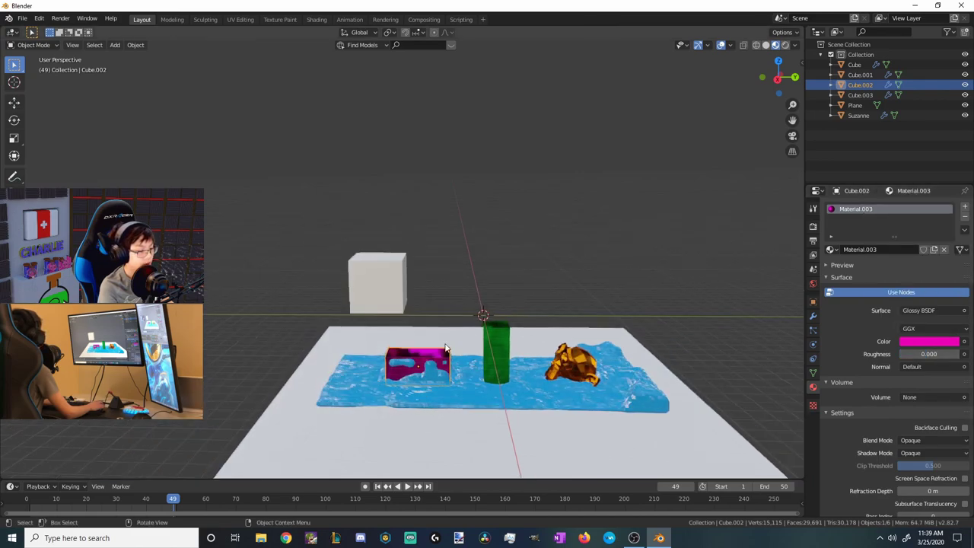
{"action": "scroll", "coordinate": [409, 307], "scroll_direction": "up", "scroll_amount": 3}
{"action": "left_click", "coordinate": [357, 283]}
{"action": "scroll", "coordinate": [571, 326], "scroll_direction": "down", "scroll_amount": 1}
{"action": "key", "text": "x"}
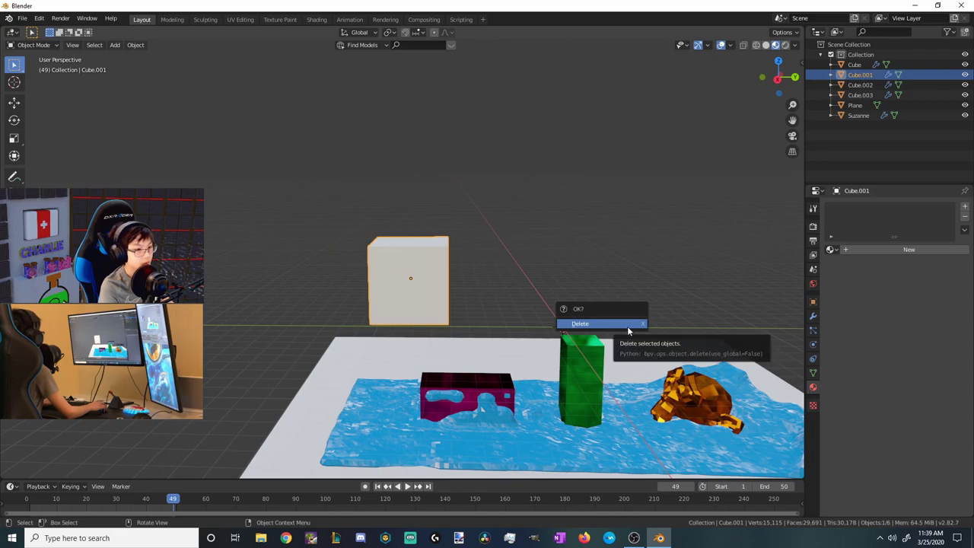
{"action": "left_click", "coordinate": [628, 325]}
Play the water simulation, scrub the timeline back to frame 1 and stop playback
{"action": "key", "text": "space"}
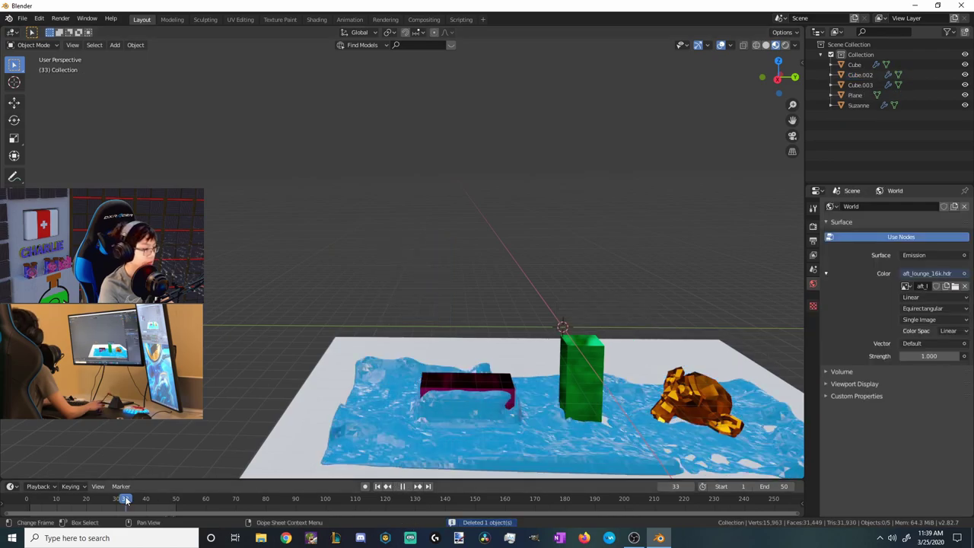
{"action": "left_click", "coordinate": [85, 500]}
{"action": "left_click_drag", "start_coordinate": [85, 500], "coordinate": [30, 502]}
{"action": "key", "text": "space"}
Examine the scene at frame 1 from the right, top, bottom and back orthographic views, ending in an angled perspective
{"action": "middle_click_drag", "start_coordinate": [482, 385], "coordinate": [575, 417]}
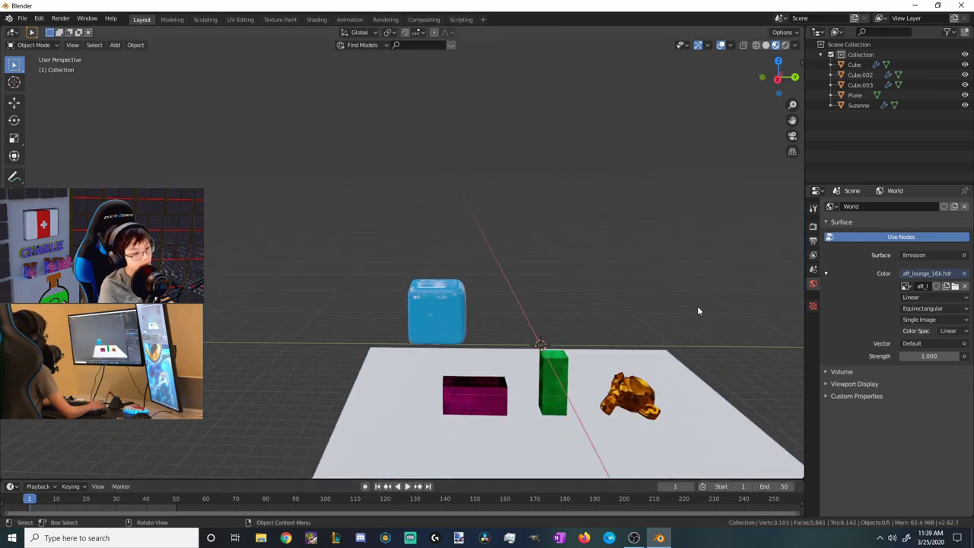
{"action": "left_click", "coordinate": [777, 78]}
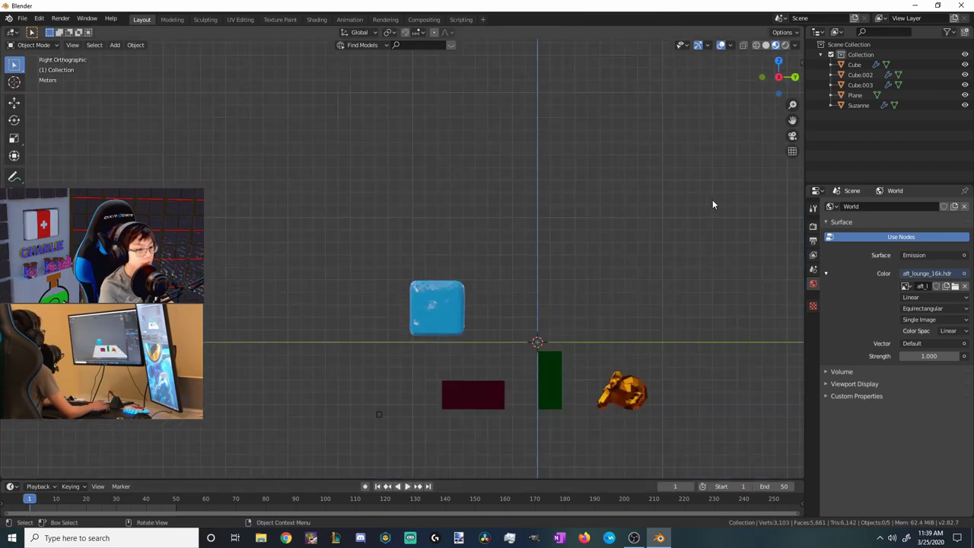
{"action": "left_click", "coordinate": [779, 60]}
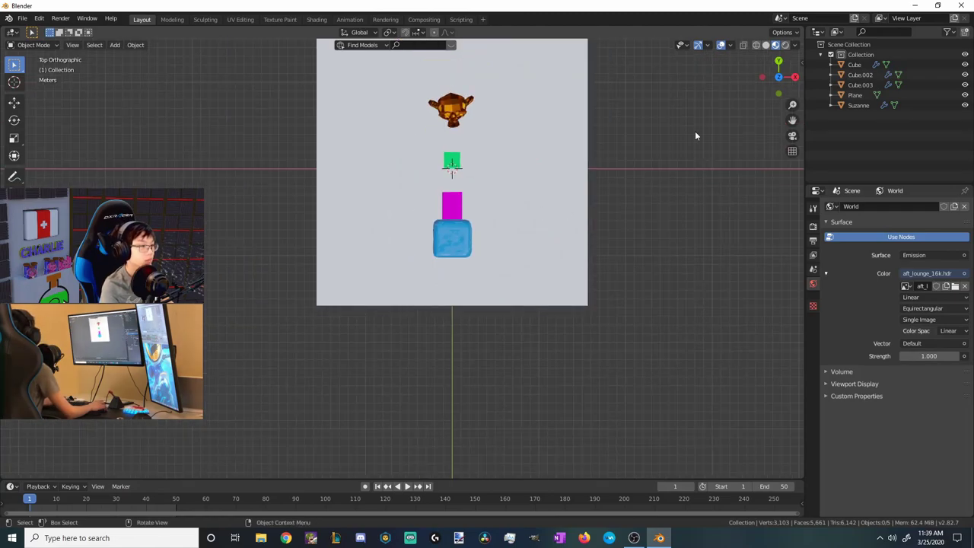
{"action": "left_click", "coordinate": [779, 77]}
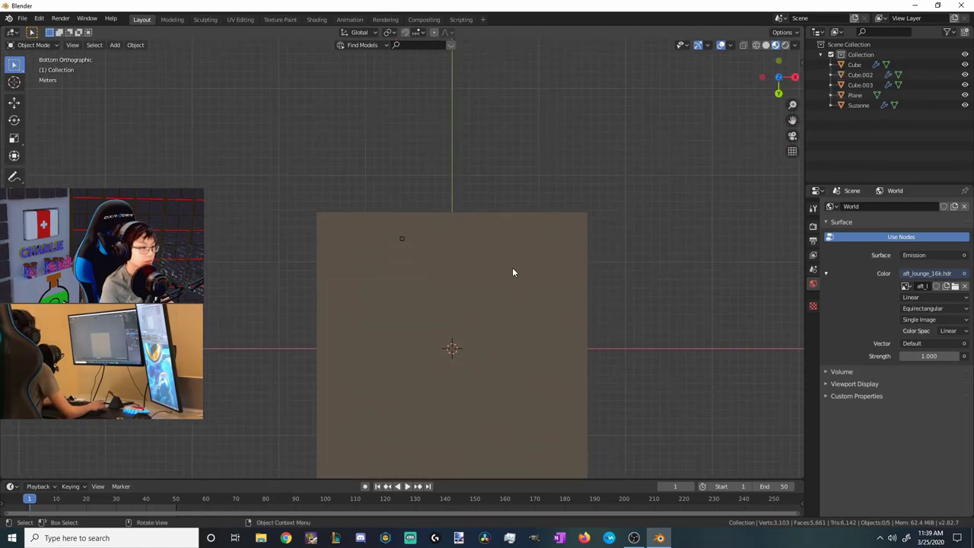
{"action": "left_click", "coordinate": [779, 92]}
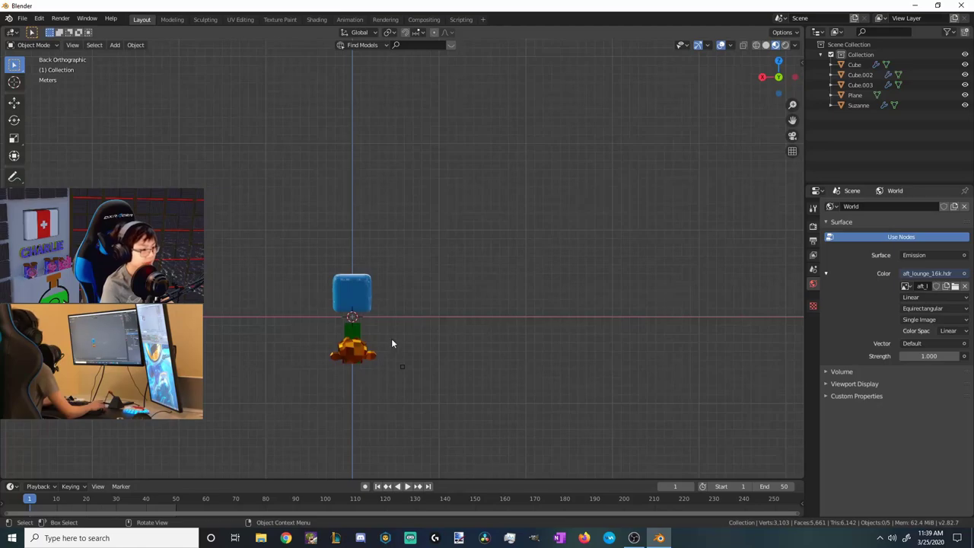
{"action": "scroll", "coordinate": [369, 346], "scroll_direction": "up", "scroll_amount": 4}
{"action": "middle_click_drag", "start_coordinate": [326, 340], "coordinate": [422, 360], "text": "shift"}
{"action": "middle_click_drag", "start_coordinate": [494, 355], "coordinate": [405, 321]}
Give the floor plane a new material with a black Base Color
{"action": "left_click", "coordinate": [405, 322]}
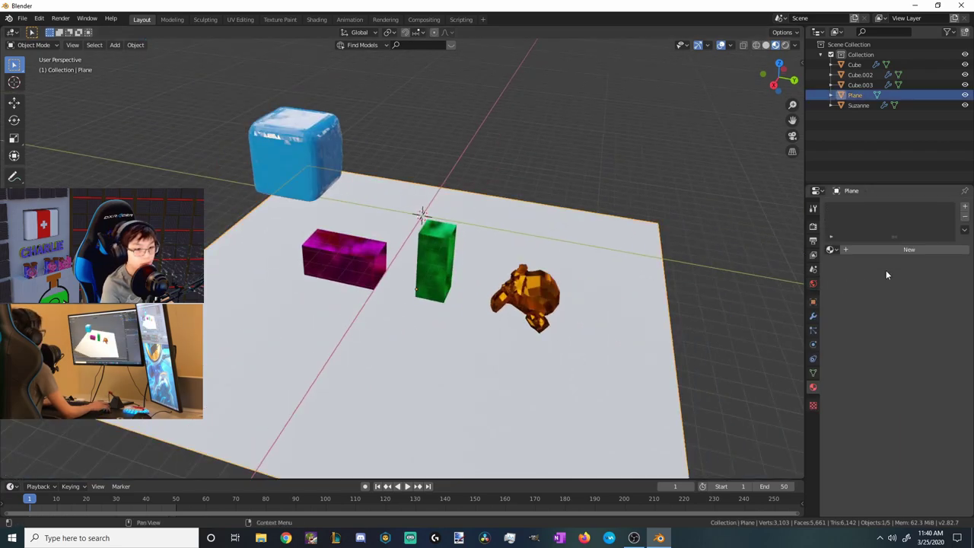
{"action": "left_click", "coordinate": [884, 251]}
{"action": "left_click", "coordinate": [934, 353]}
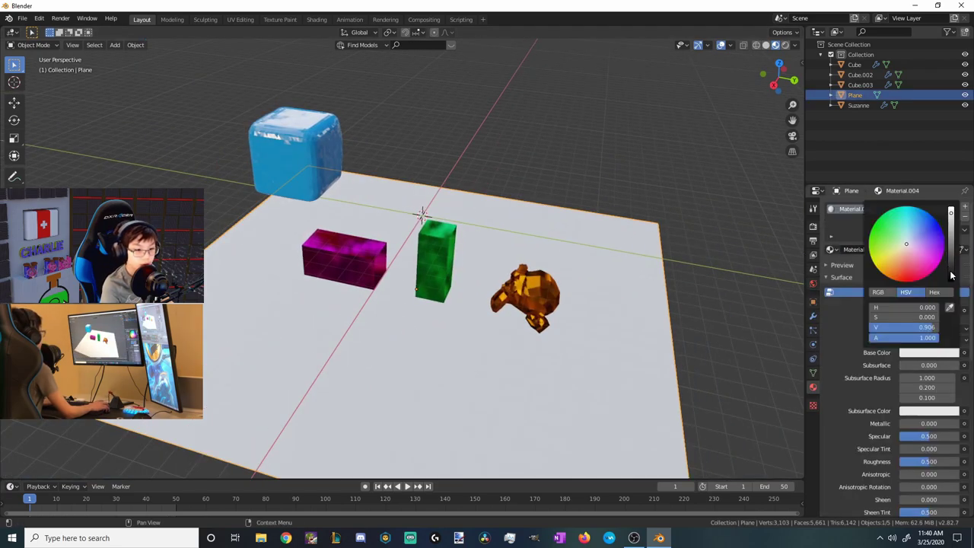
{"action": "left_click", "coordinate": [951, 277]}
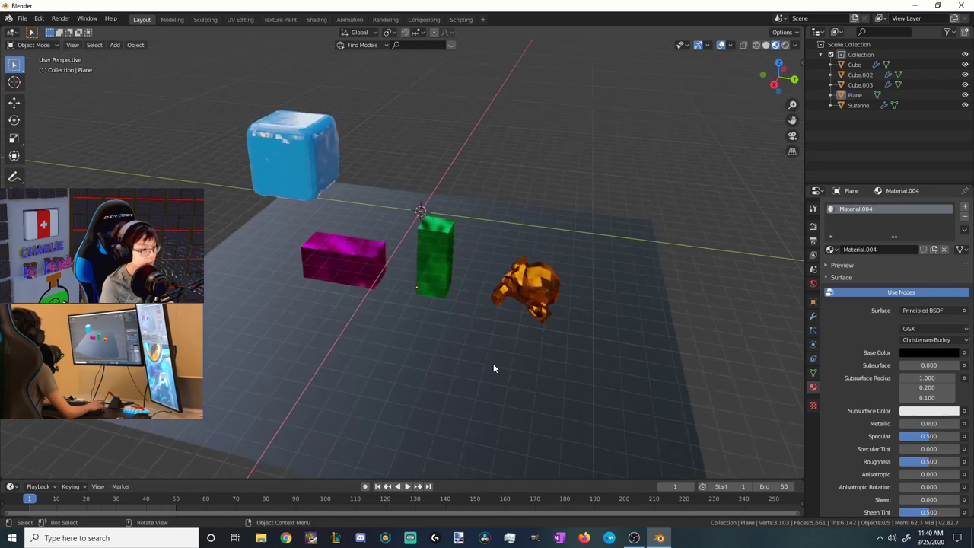
Play the simulation from frame 1 in a closer angled view of the obstacles and dark floor
{"action": "middle_click_drag", "start_coordinate": [493, 363], "coordinate": [406, 456]}
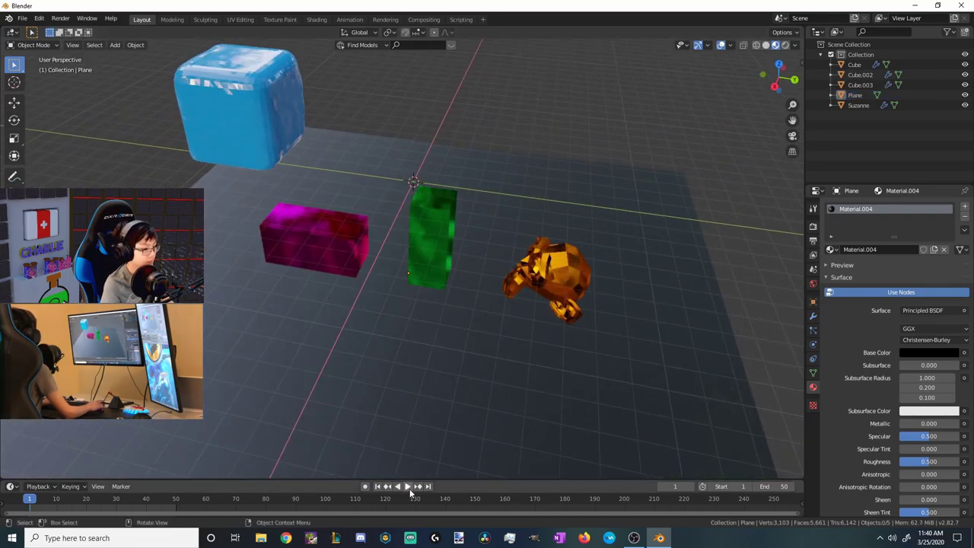
{"action": "left_click", "coordinate": [408, 486]}
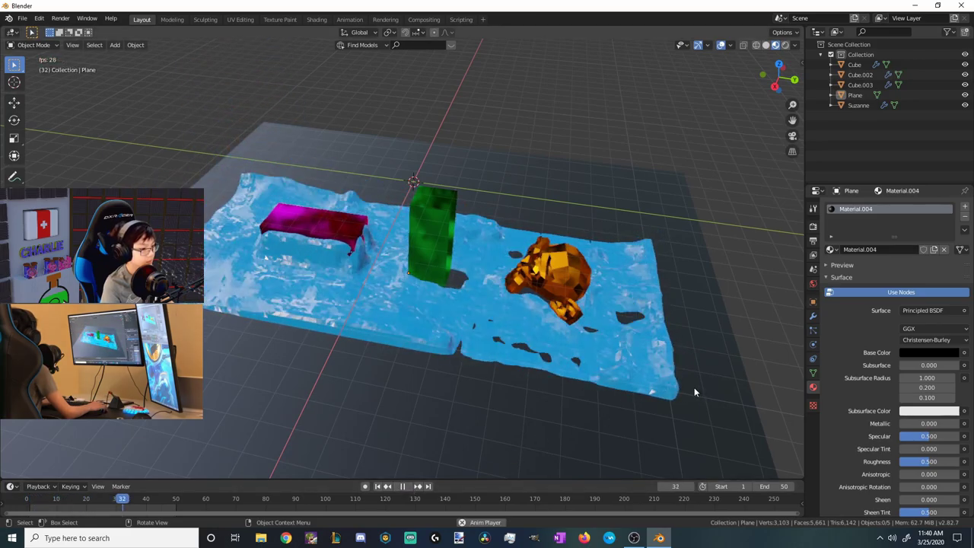